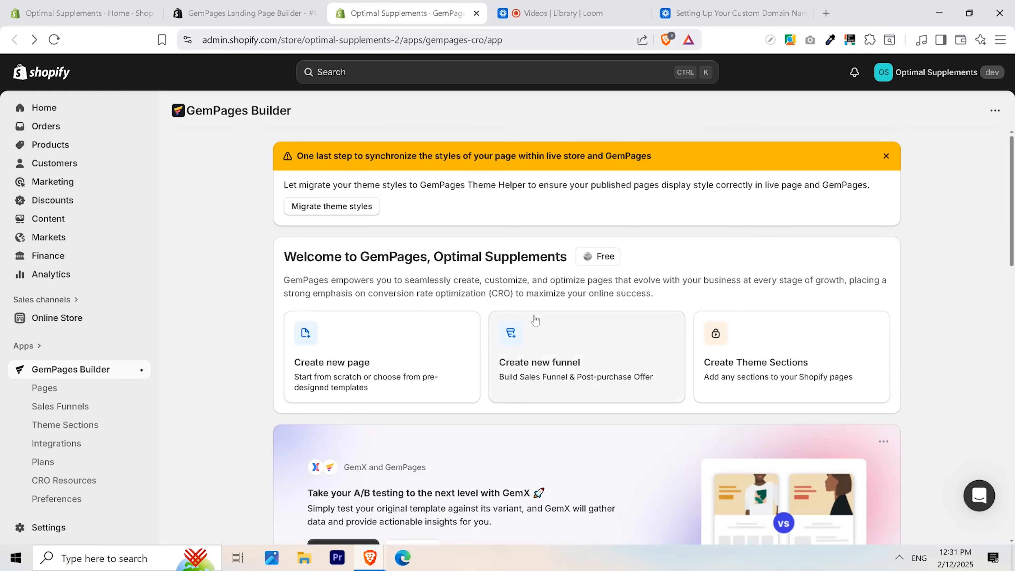
- Start creating a new page and show the templates for the Home Page use case
left_click(432, 349)
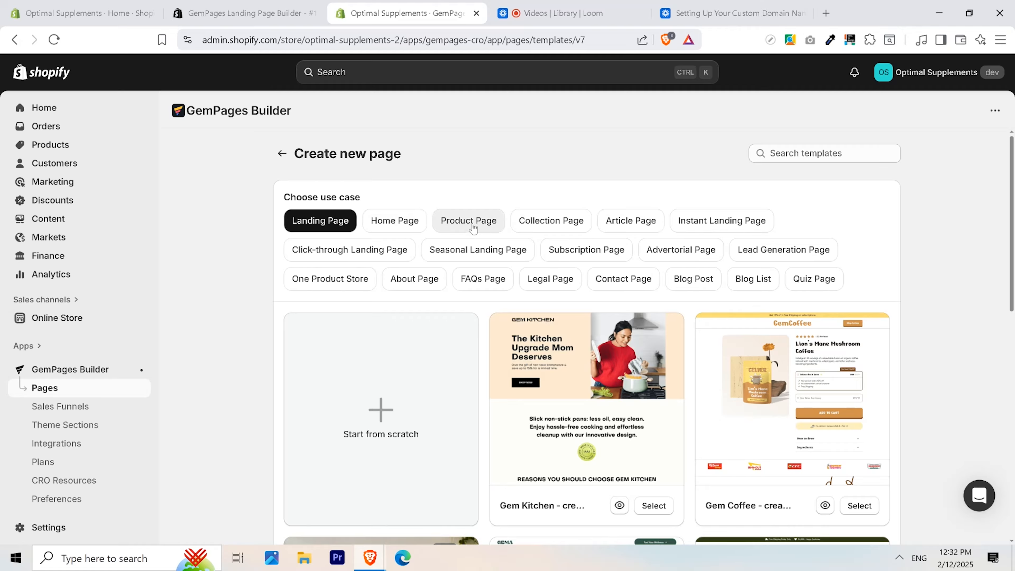
left_click(408, 231)
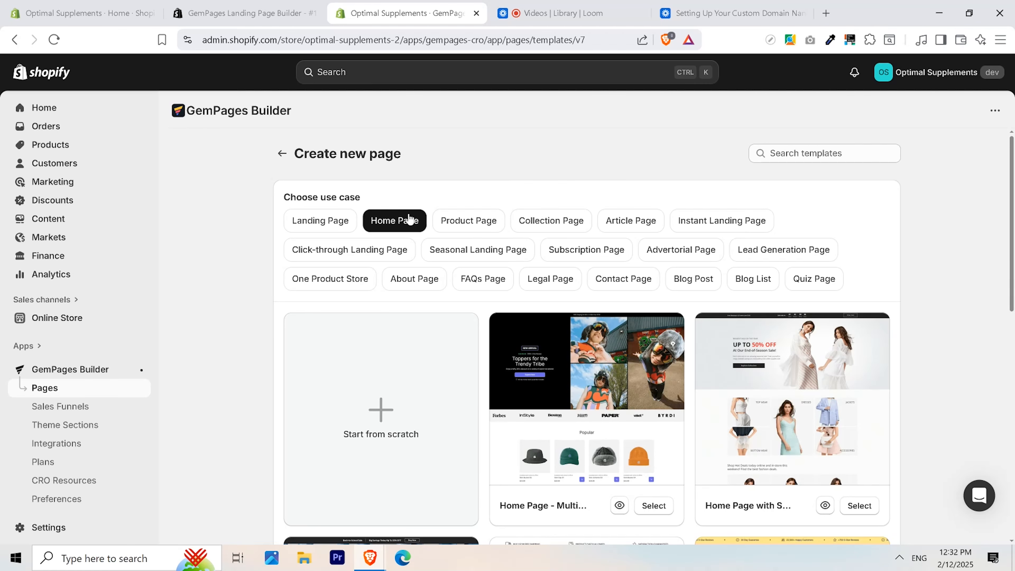
- Look through the available Home Page templates for a suitable multi-product design
scroll(975, 201, "down", 2)
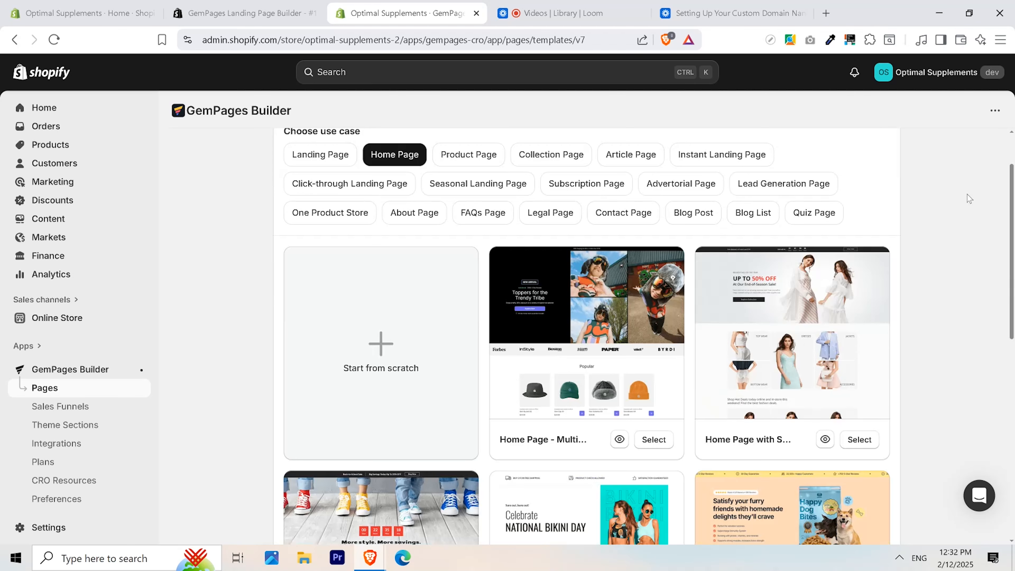
scroll(930, 171, "down", 2)
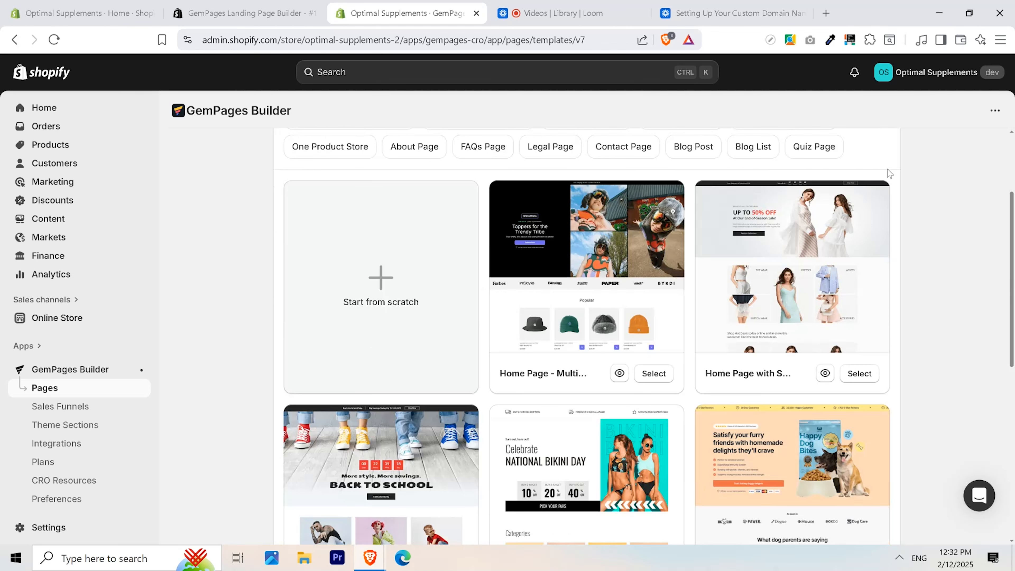
scroll(887, 169, "down", 4)
scroll(490, 171, "up", 2)
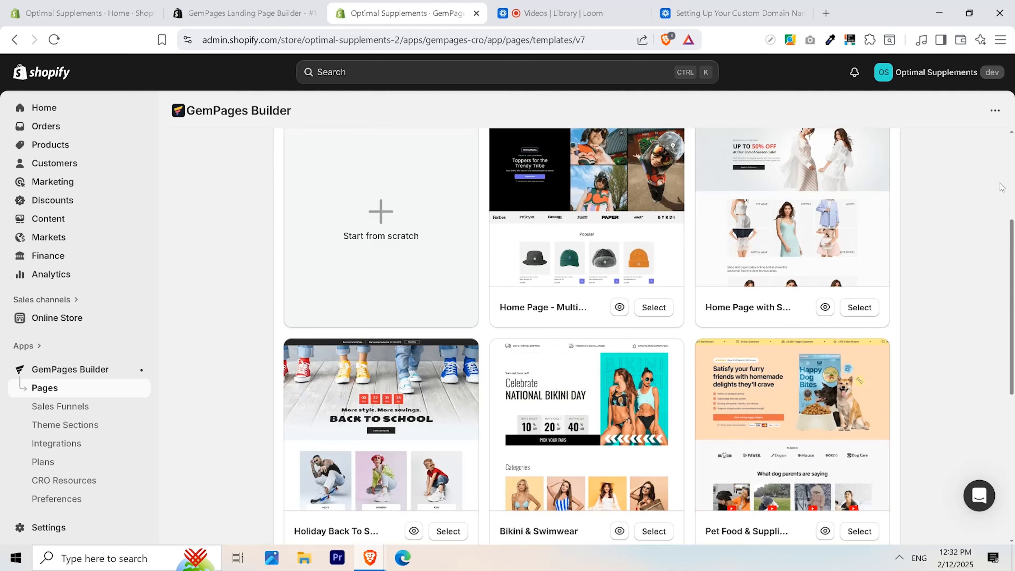
scroll(999, 186, "down", 8)
scroll(1001, 186, "down", 2)
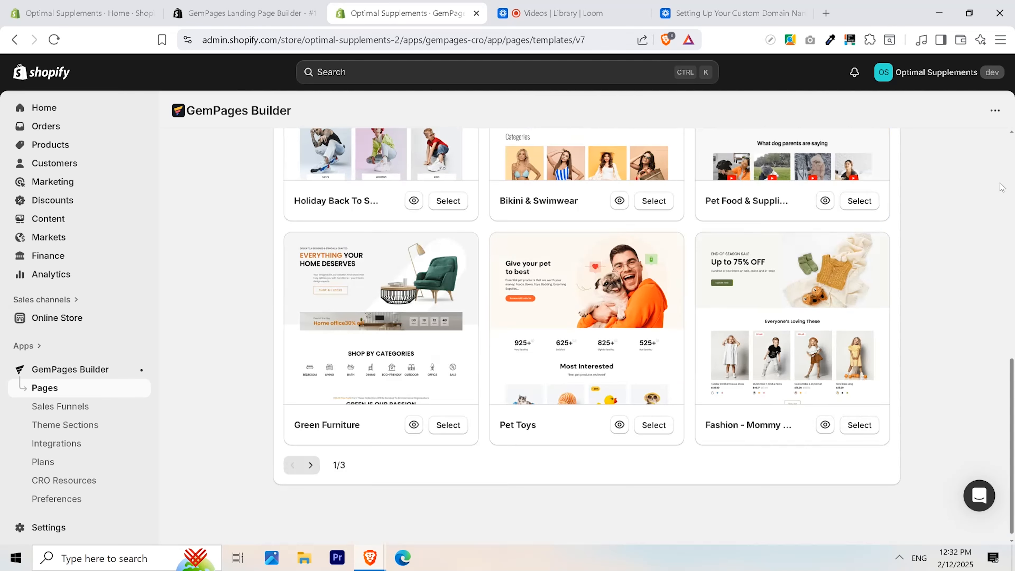
scroll(1001, 186, "up", 2)
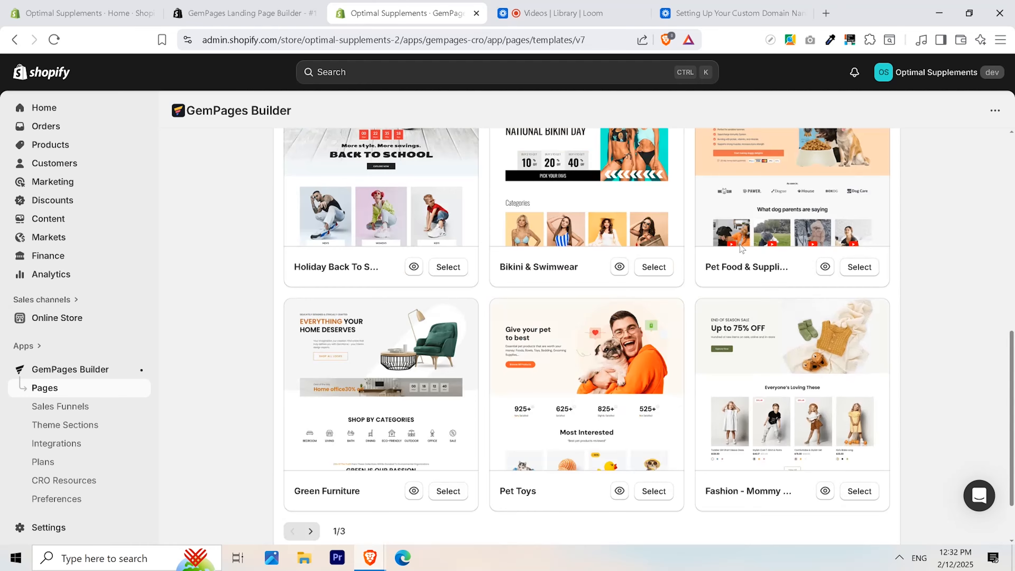
scroll(885, 156, "up", 8)
scroll(885, 157, "up", 4)
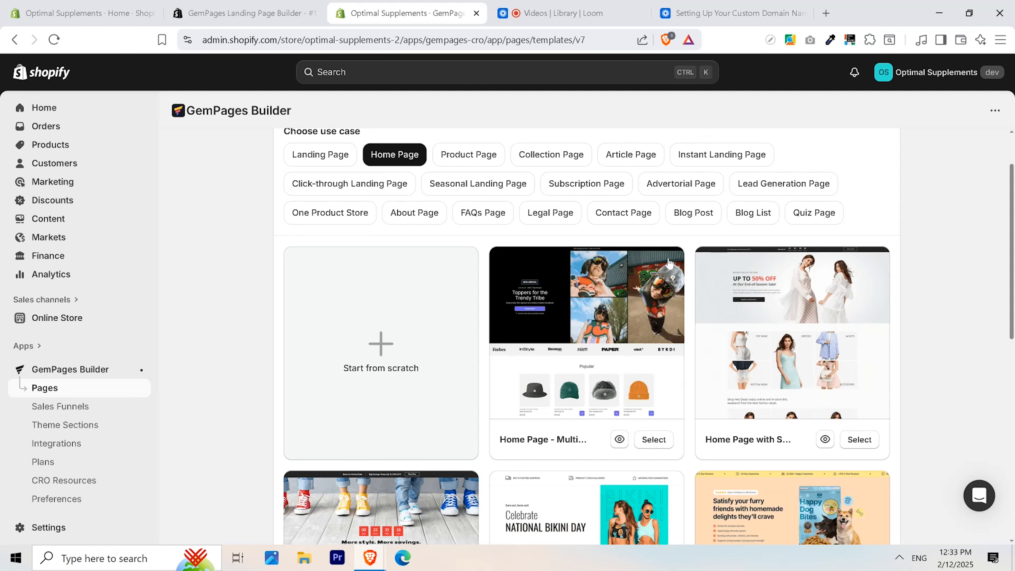
- Preview the Home Page - Multiple Product - Apparel - Style 4 template and skim its overall layout
left_click(620, 440)
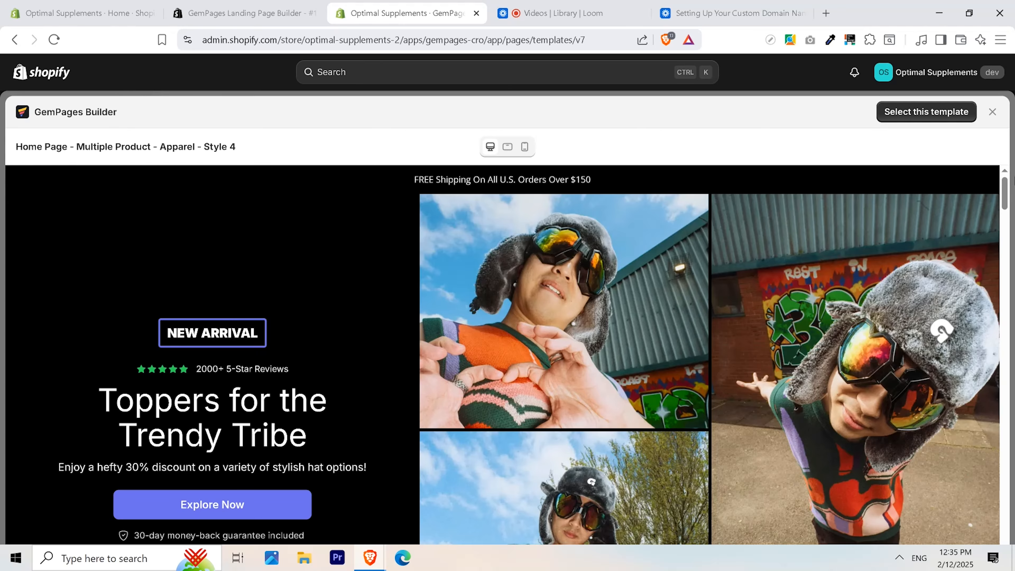
left_click_drag(1006, 199, 994, 244)
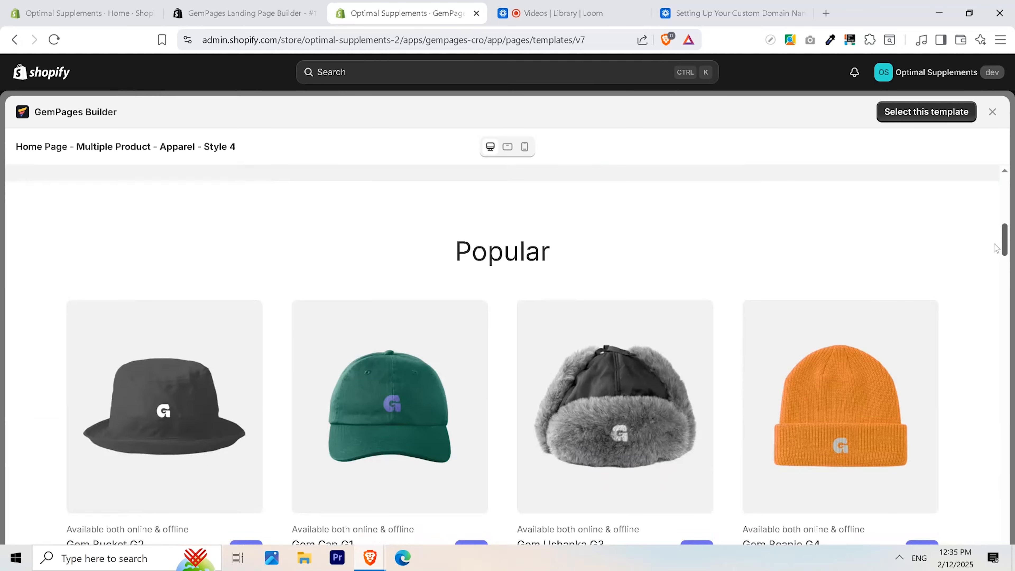
left_click_drag(996, 247, 985, 296)
scroll(985, 300, "up", 20)
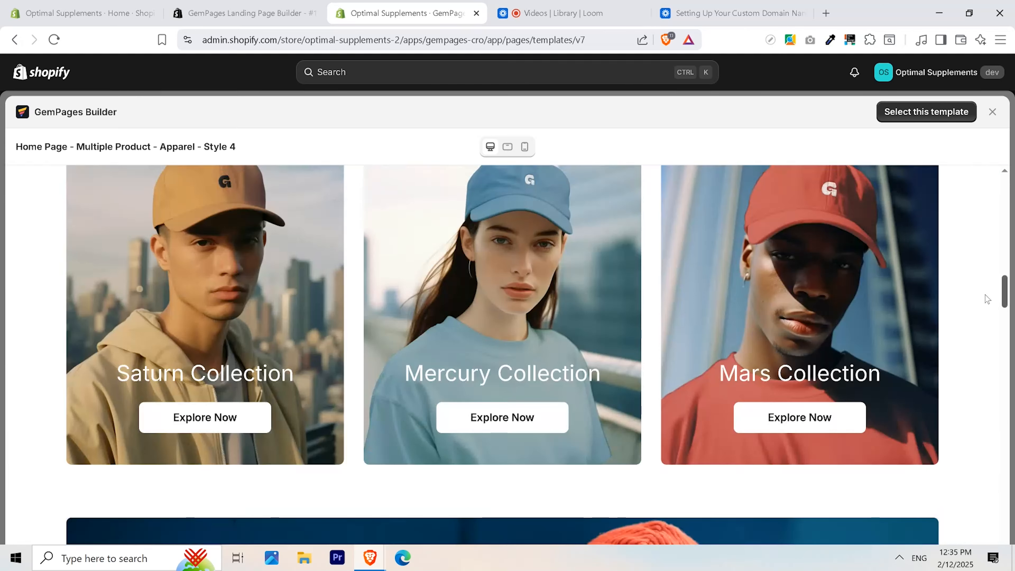
scroll(952, 194, "down", 5)
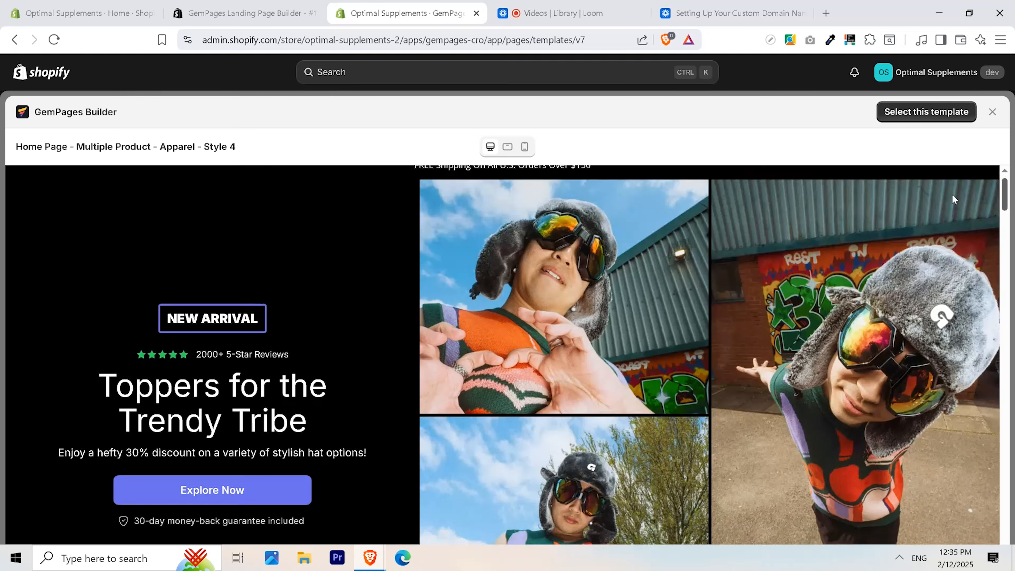
scroll(952, 219, "down", 5)
scroll(949, 235, "up", 10)
scroll(948, 206, "up", 1)
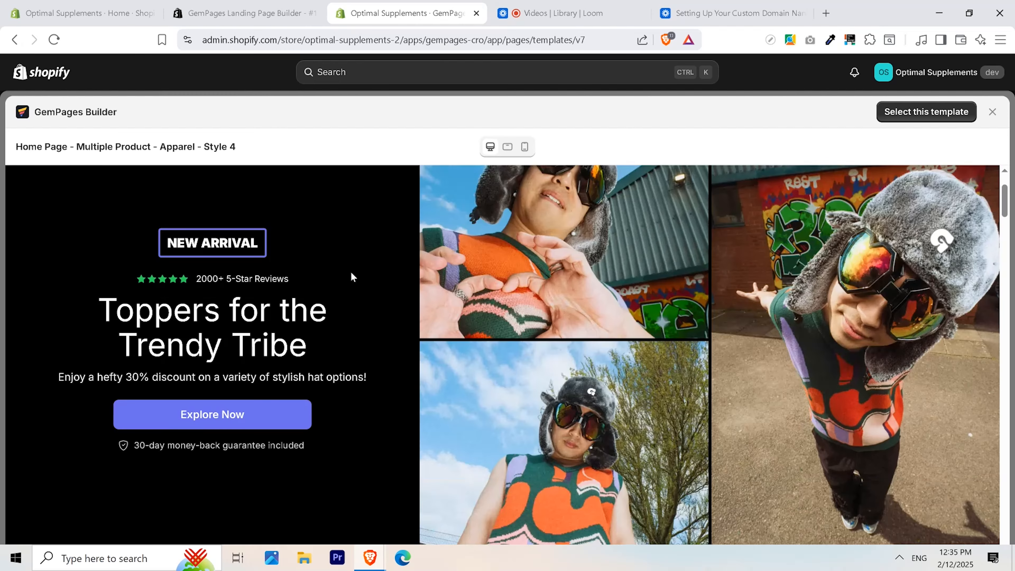
- Examine the template's hero, brand logos, Popular products, scrolling offer text and collection cards
scroll(350, 276, "down", 5)
scroll(374, 287, "down", 2)
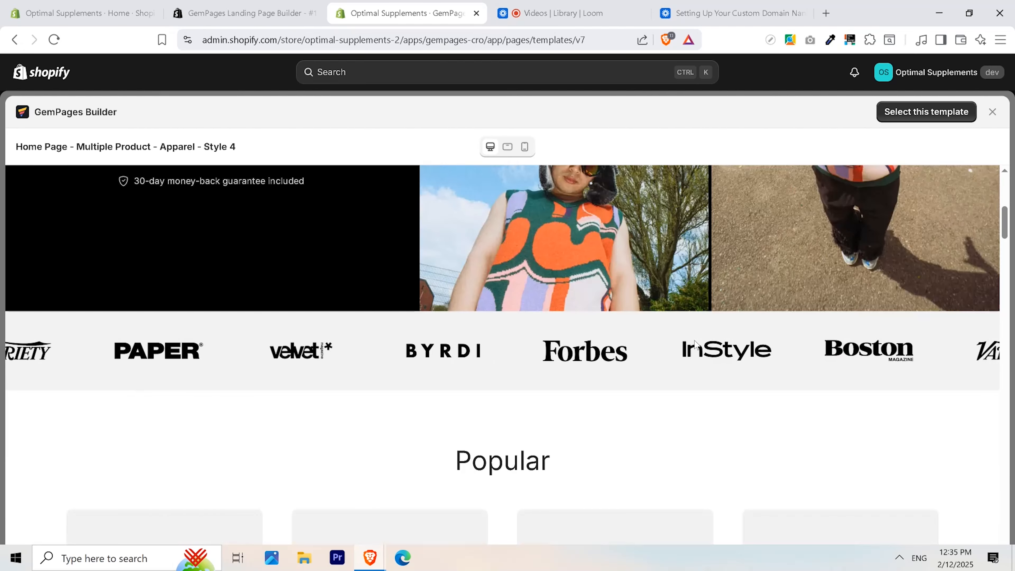
scroll(544, 378, "down", 7)
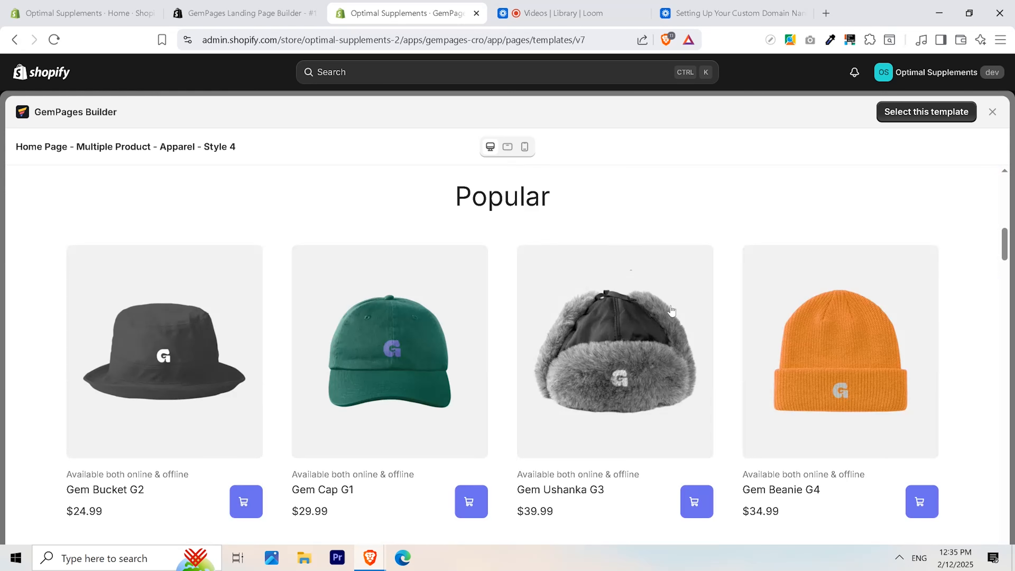
scroll(669, 316, "down", 7)
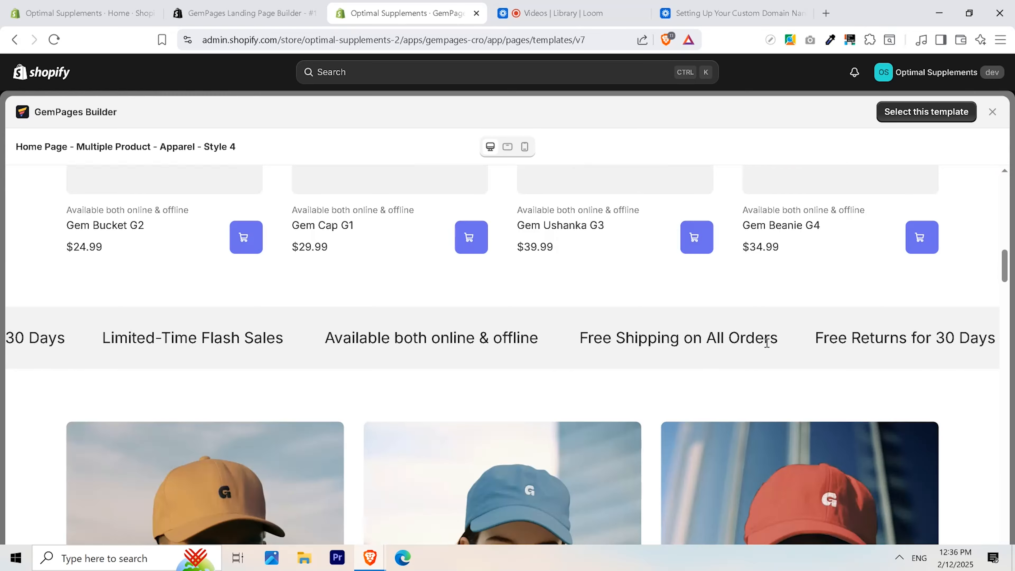
scroll(853, 324, "down", 8)
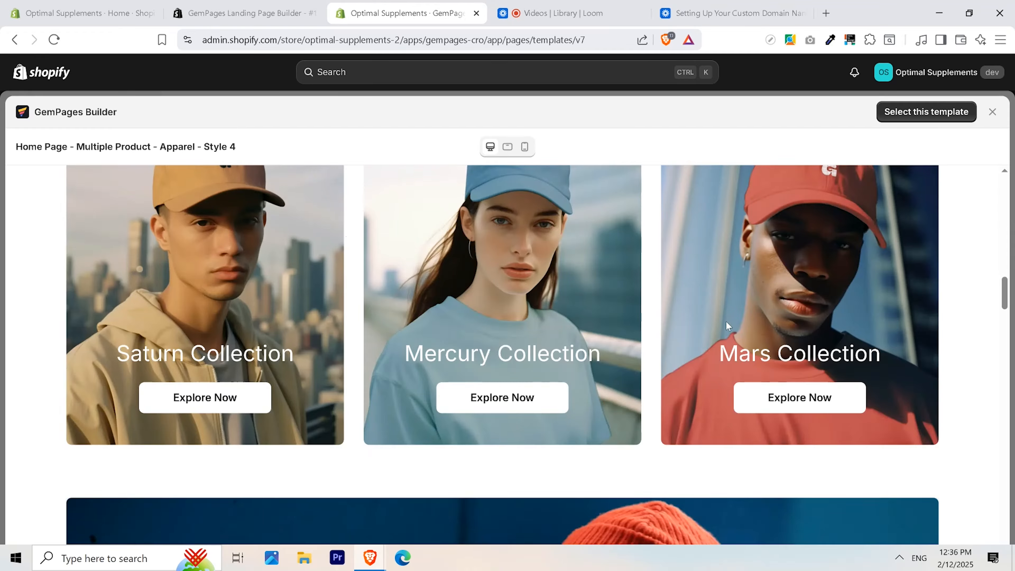
scroll(943, 283, "down", 5)
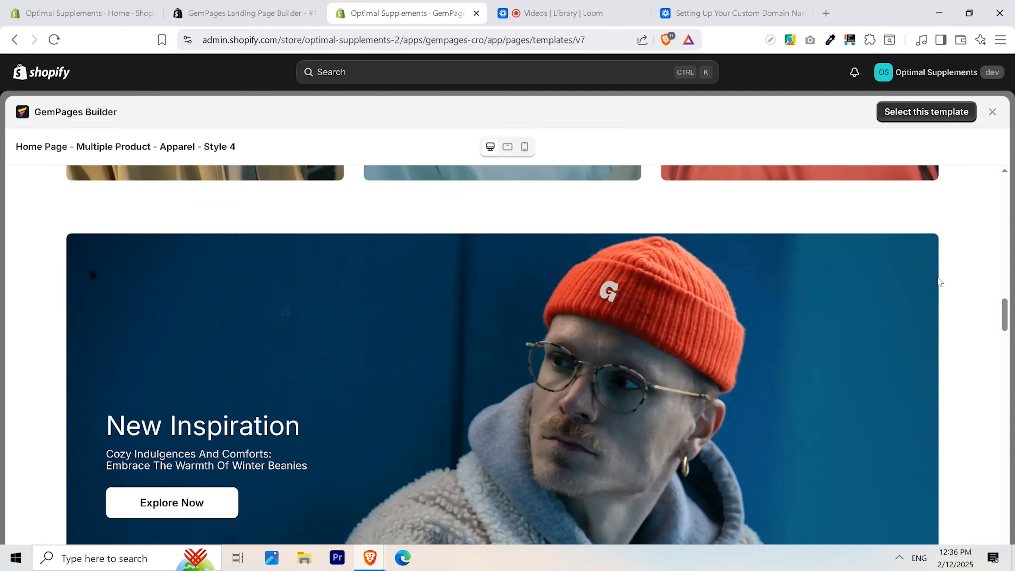
- Examine the New Inspiration banner and the New Products section, and try its red and blue beanie comparison slider
scroll(939, 282, "down", 5)
scroll(940, 281, "up", 3)
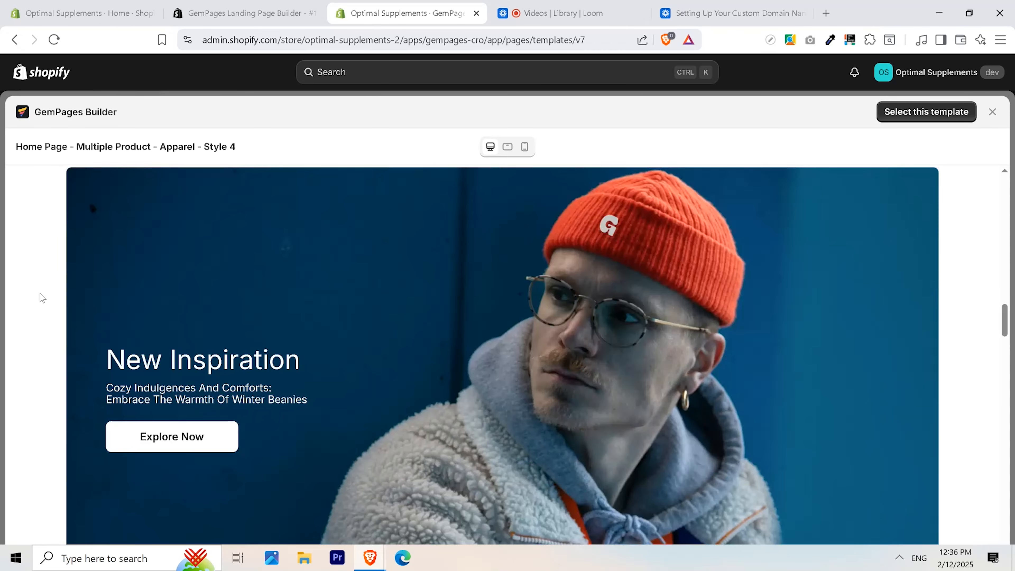
scroll(338, 258, "down", 3)
scroll(679, 277, "down", 2)
scroll(505, 237, "up", 2)
scroll(50, 264, "down", 2)
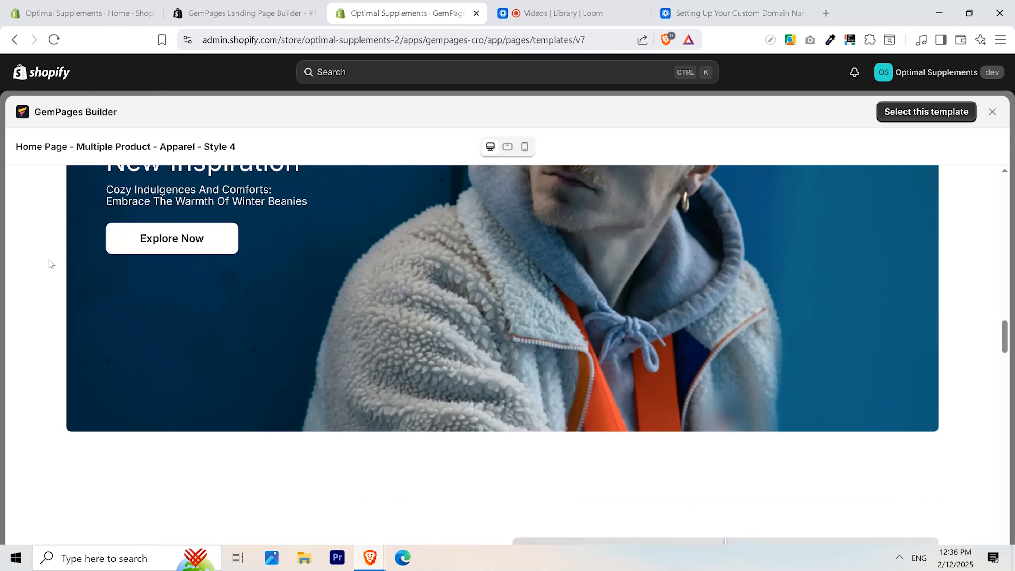
scroll(385, 236, "down", 10)
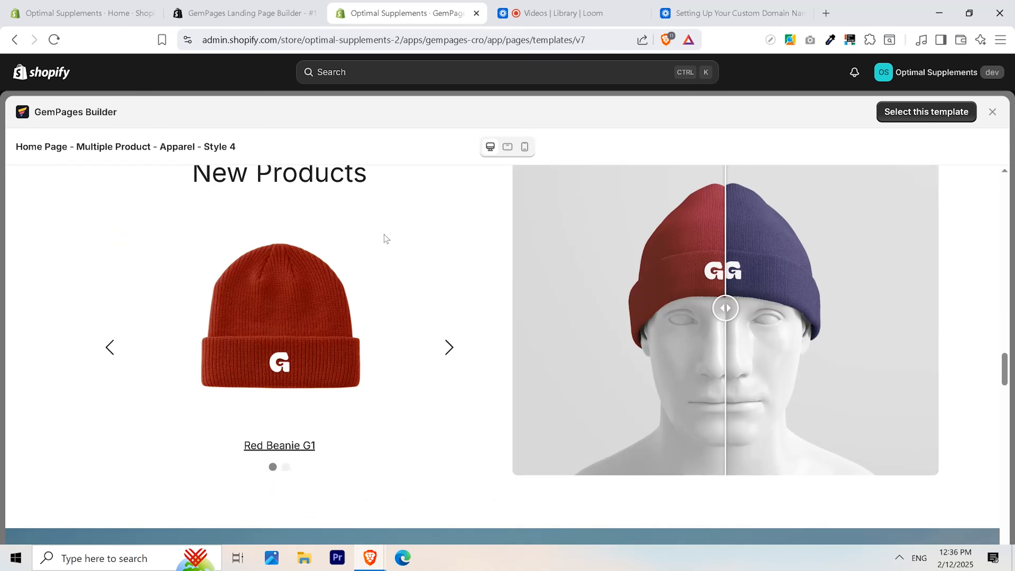
left_click_drag(716, 300, 819, 246)
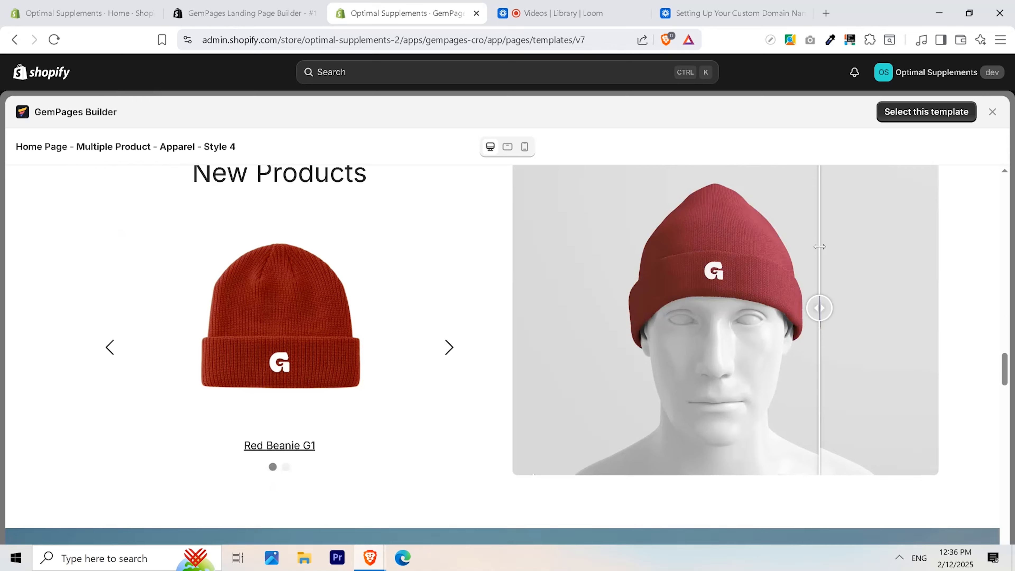
- Review the template's countdown offer banner and its customer testimonials section
scroll(813, 251, "down", 10)
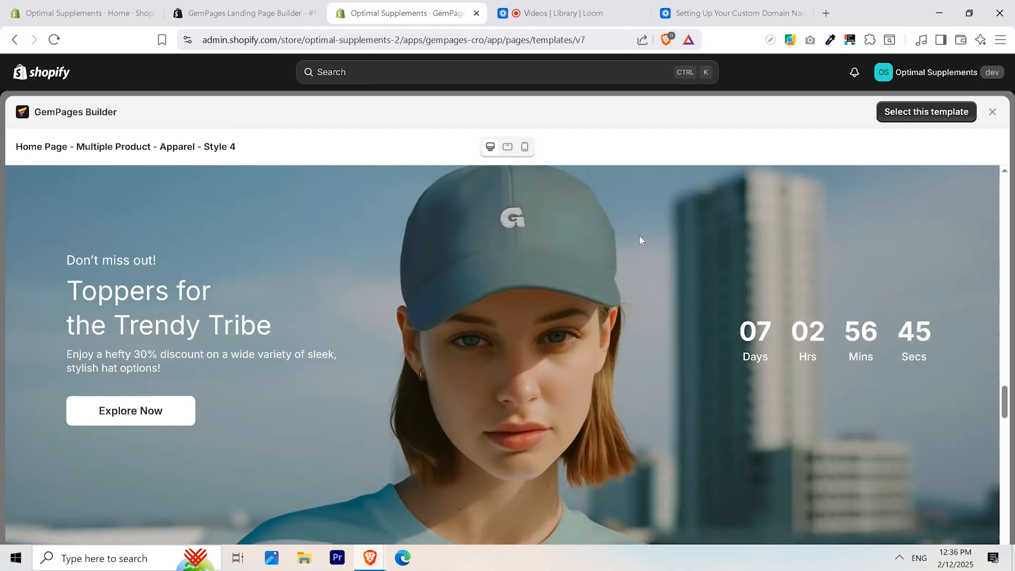
scroll(396, 235, "down", 2)
scroll(392, 233, "up", 2)
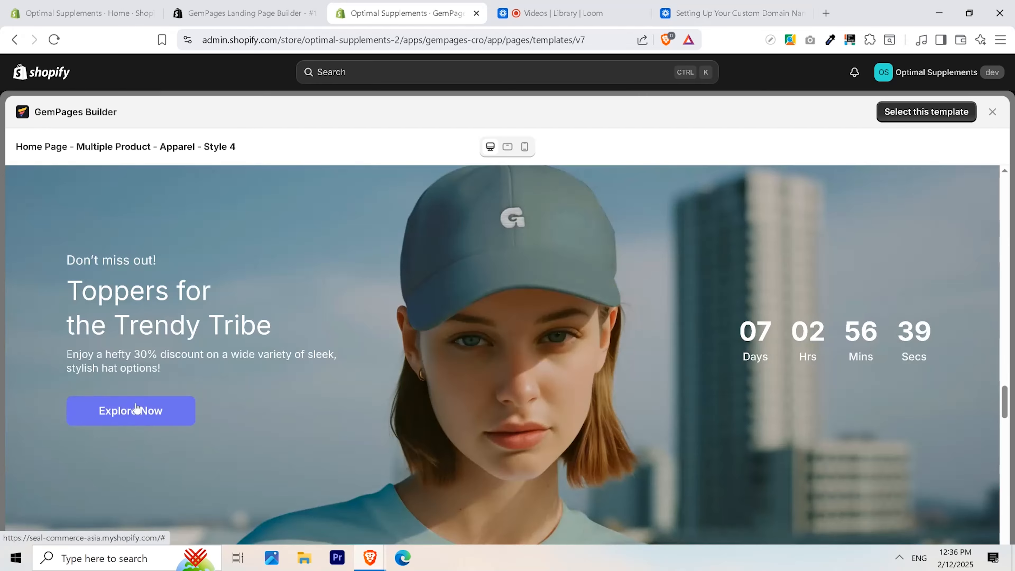
scroll(811, 255, "down", 5)
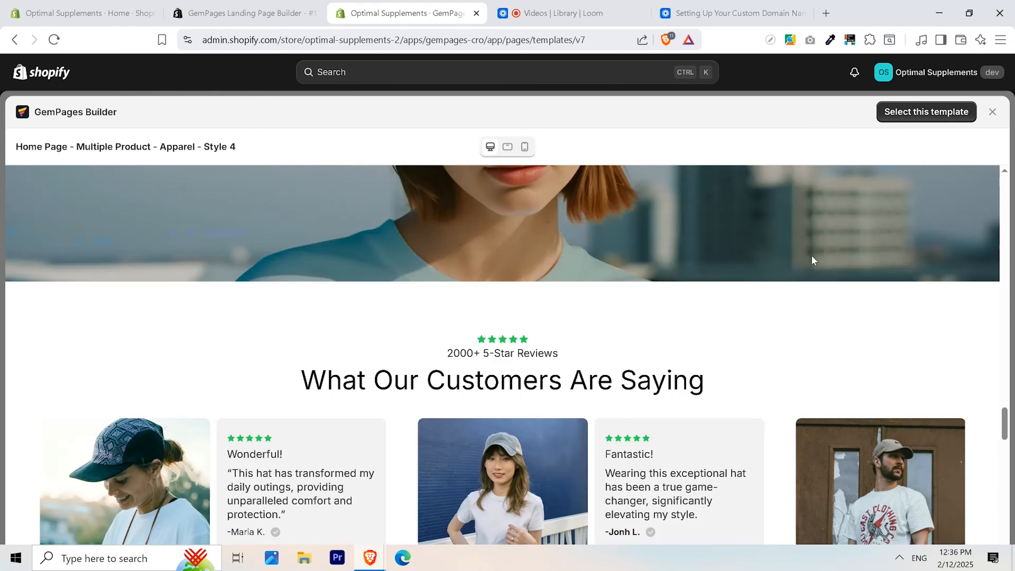
scroll(812, 257, "down", 3)
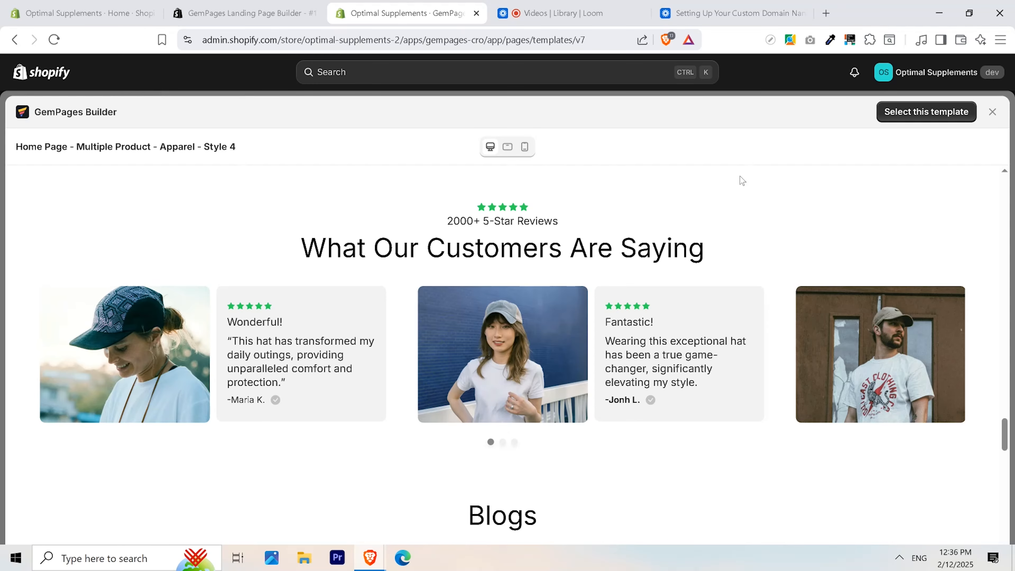
- Review the Blogs, email subscription, Follow Us and footer sections, and return to the beginning of the template preview
scroll(740, 181, "down", 3)
scroll(408, 253, "down", 5)
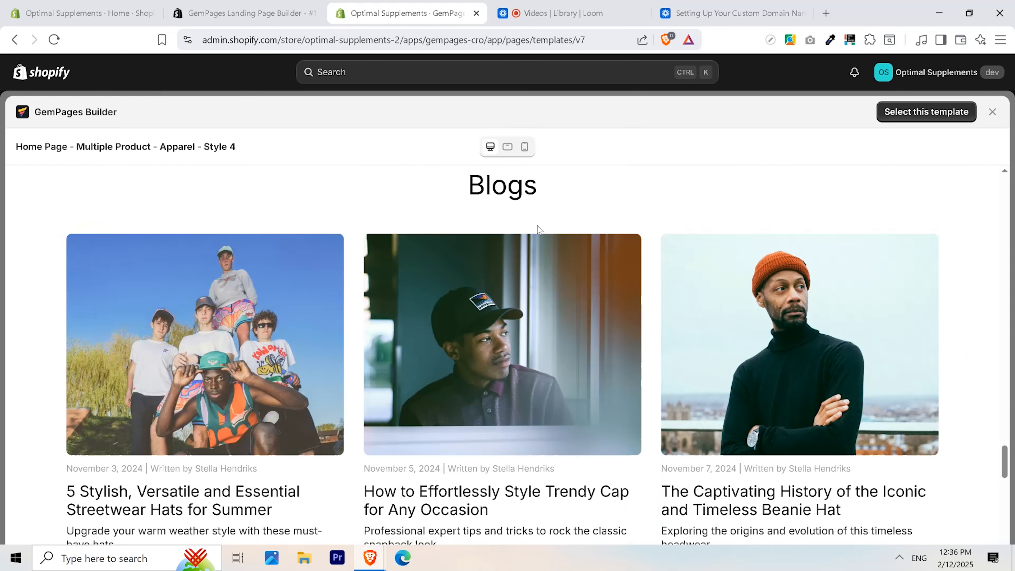
scroll(881, 350, "down", 8)
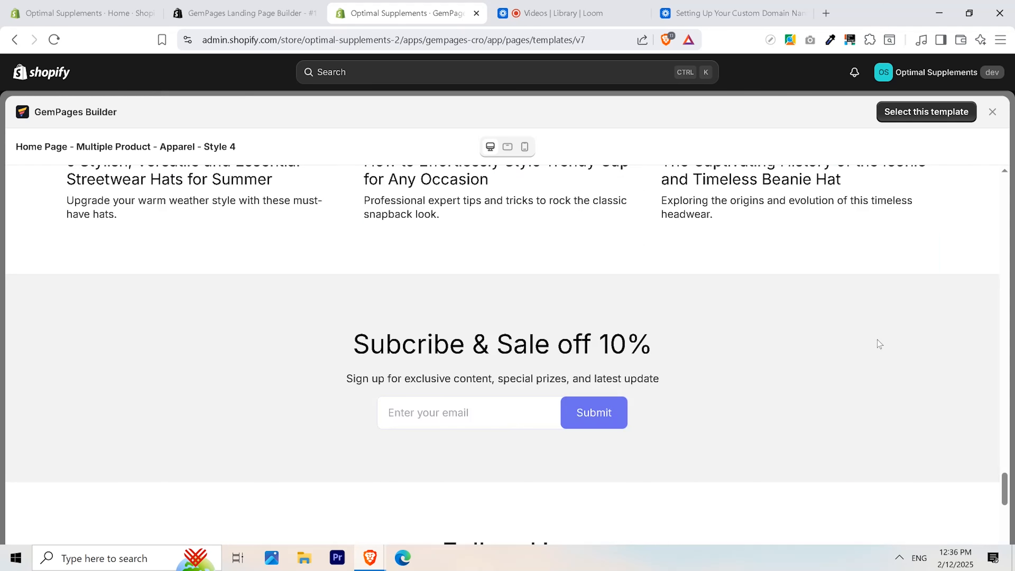
scroll(877, 340, "down", 3)
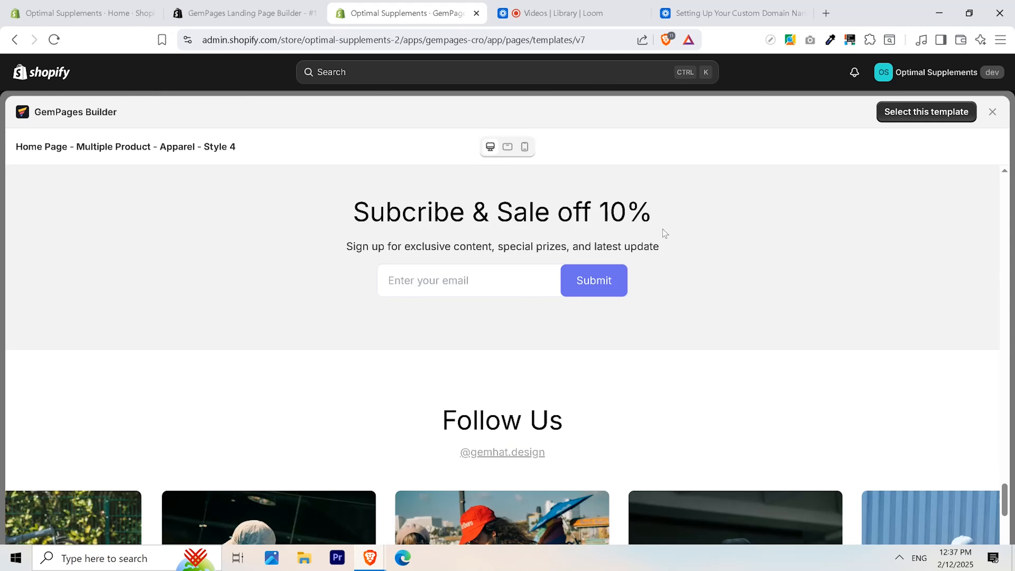
scroll(664, 232, "down", 6)
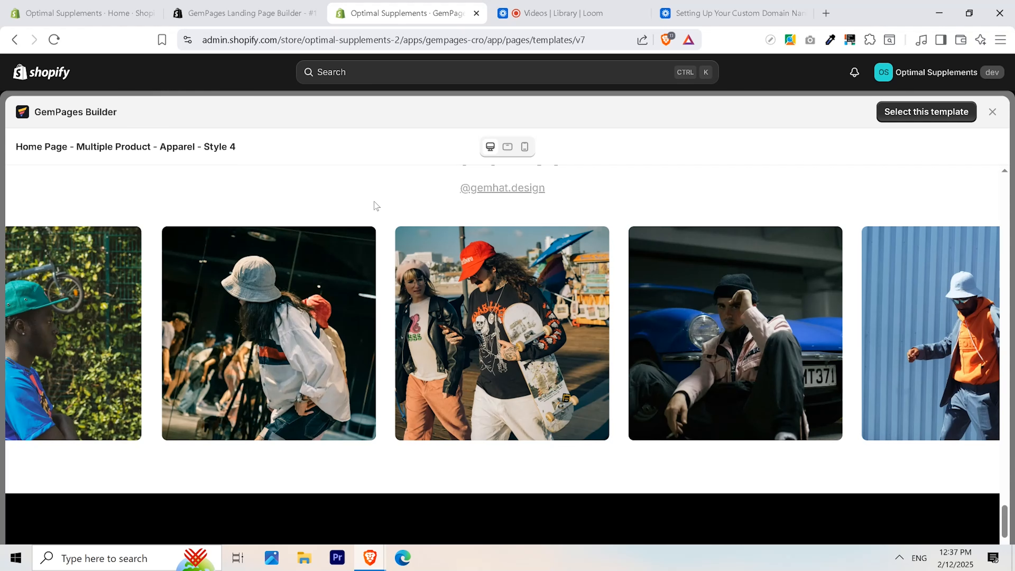
scroll(789, 503, "down", 3)
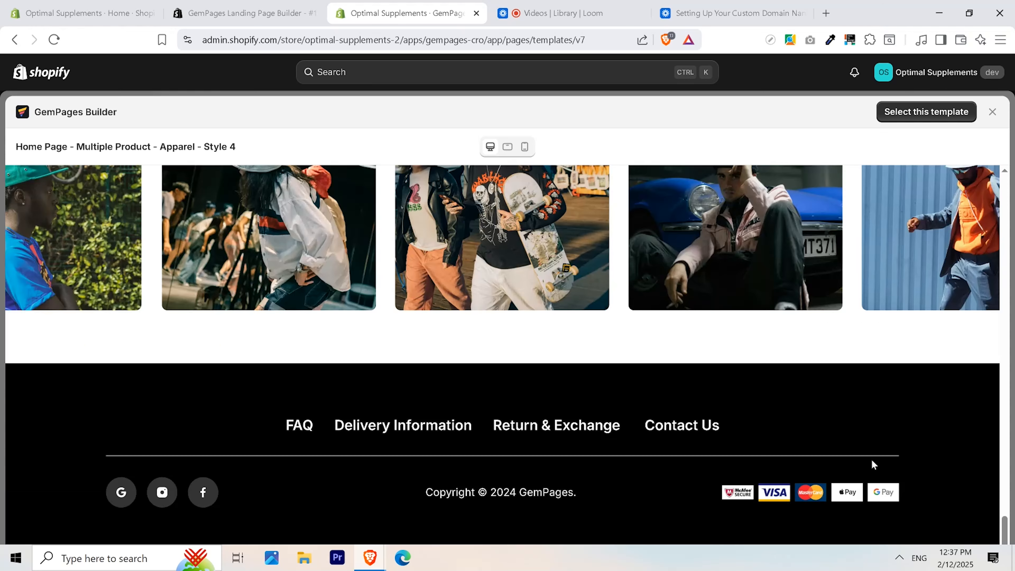
scroll(870, 458, "up", 8)
scroll(834, 296, "up", 2)
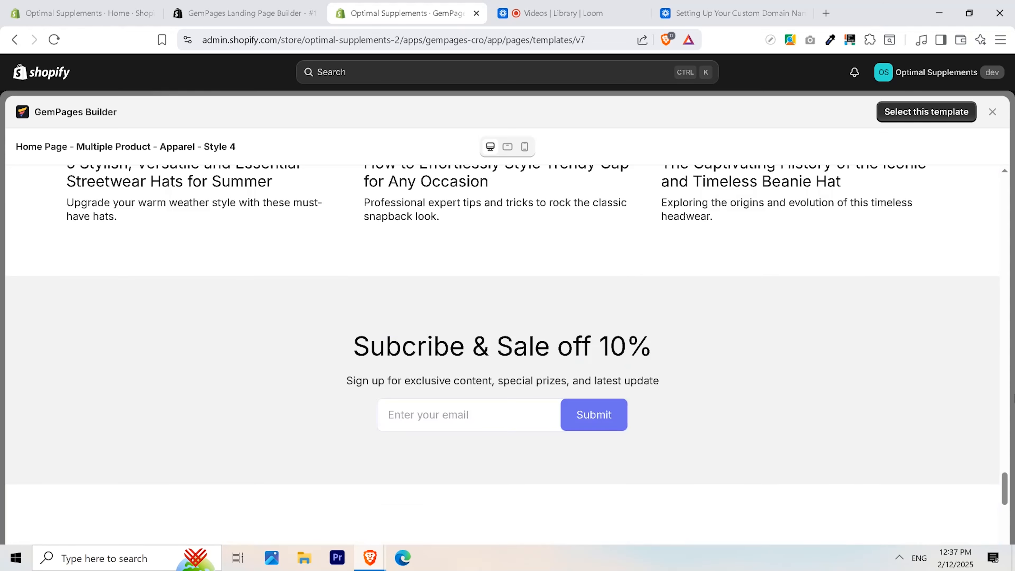
left_click_drag(1005, 491, 1004, 183)
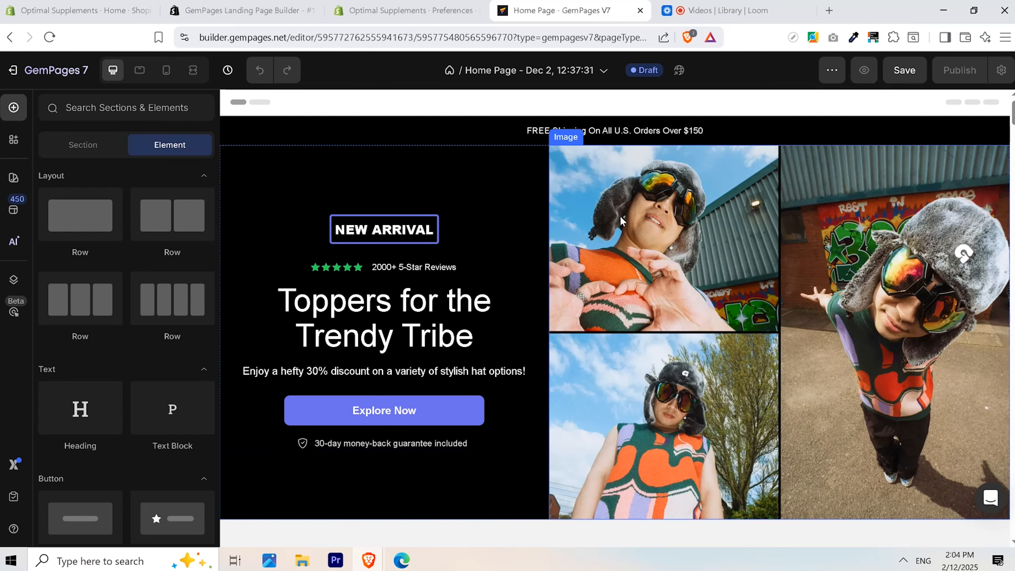
- Replace the hero section's main heading text with "Optimal Supplements"
scroll(542, 227, "down", 1)
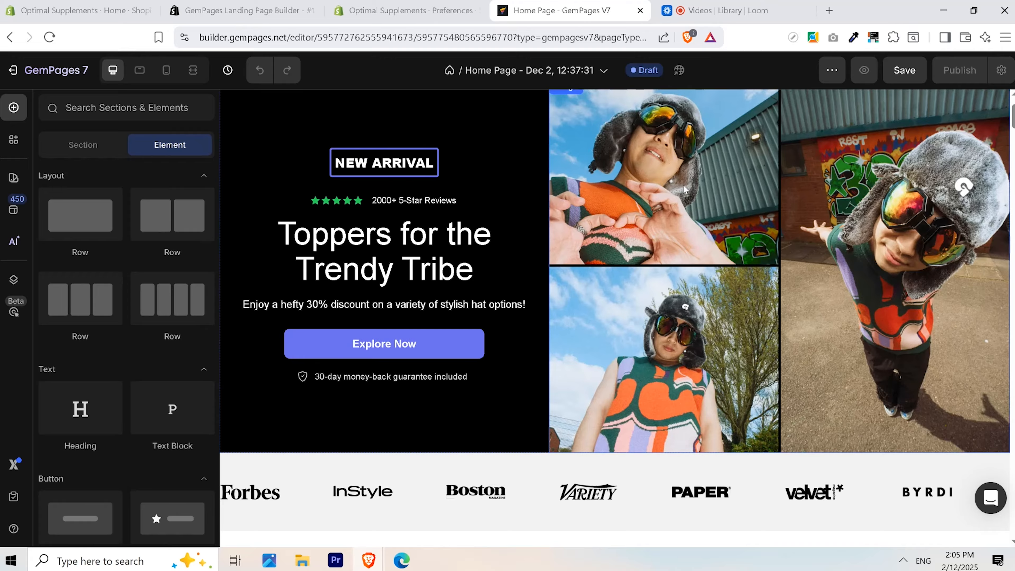
left_click(416, 264)
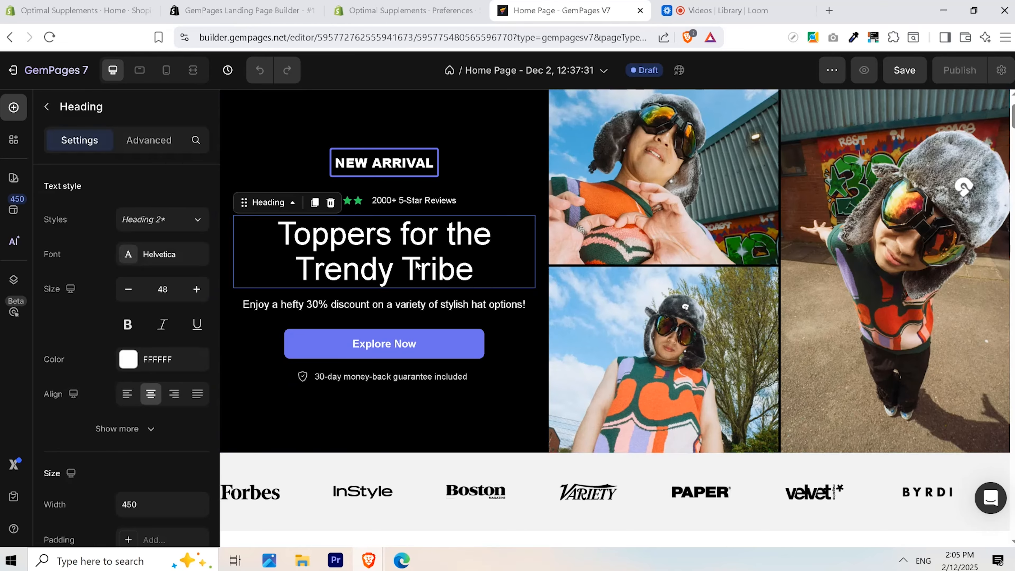
double_click(360, 251)
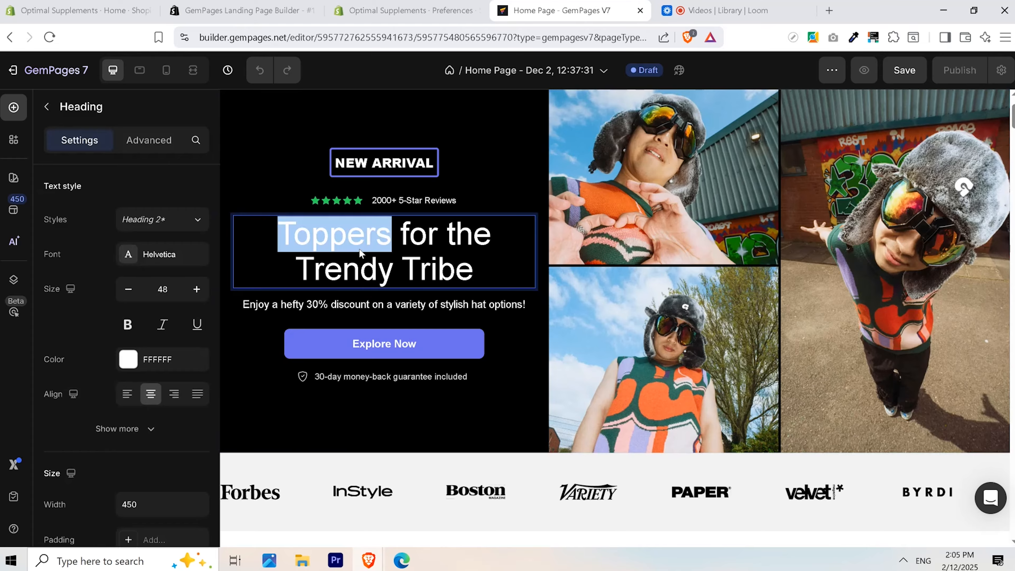
left_click_drag(492, 271, 281, 237)
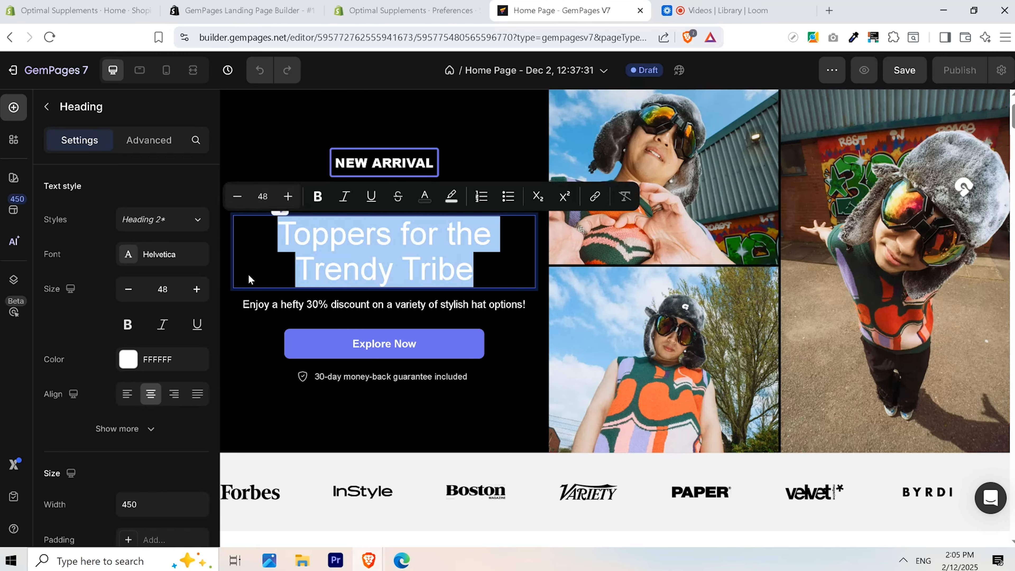
type("O")
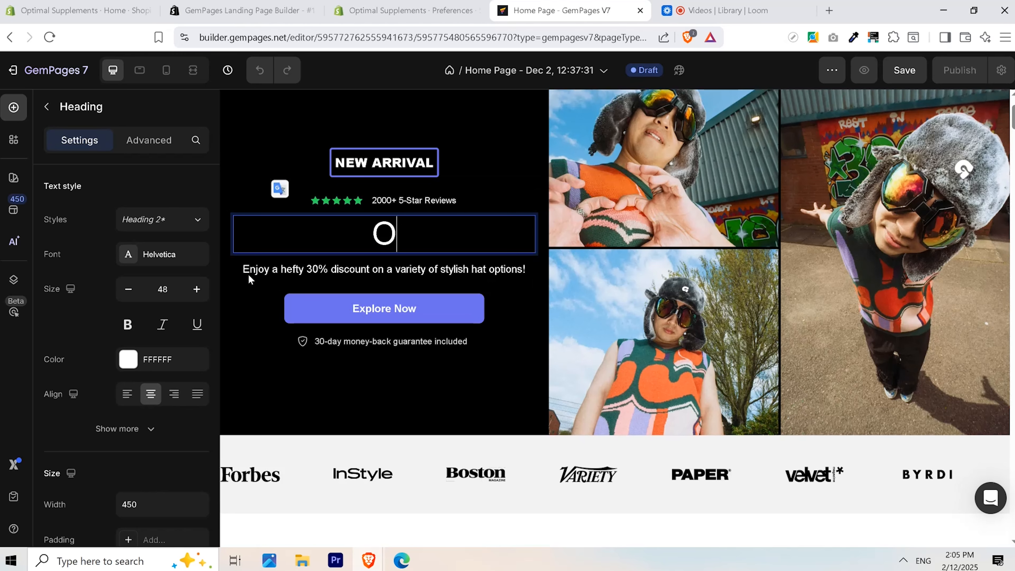
type("ptimal ")
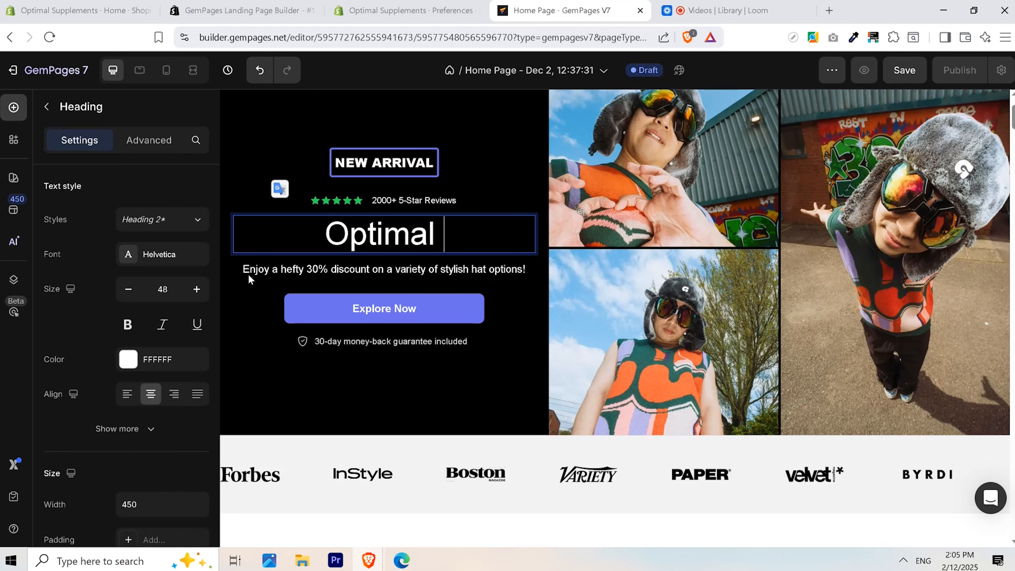
type("Supplements")
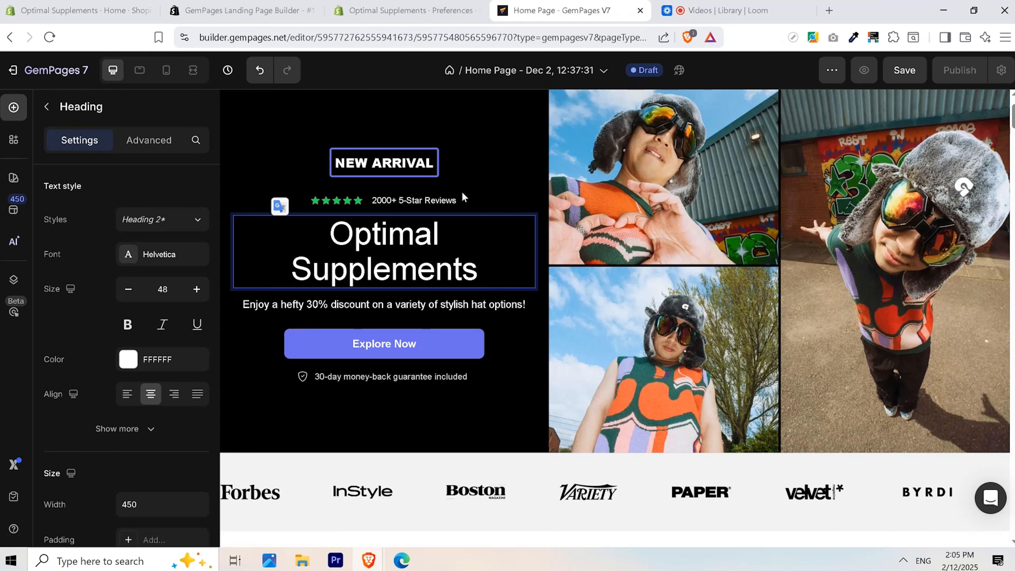
- Delete the row with the star rating and review text above the hero heading
left_click(459, 200)
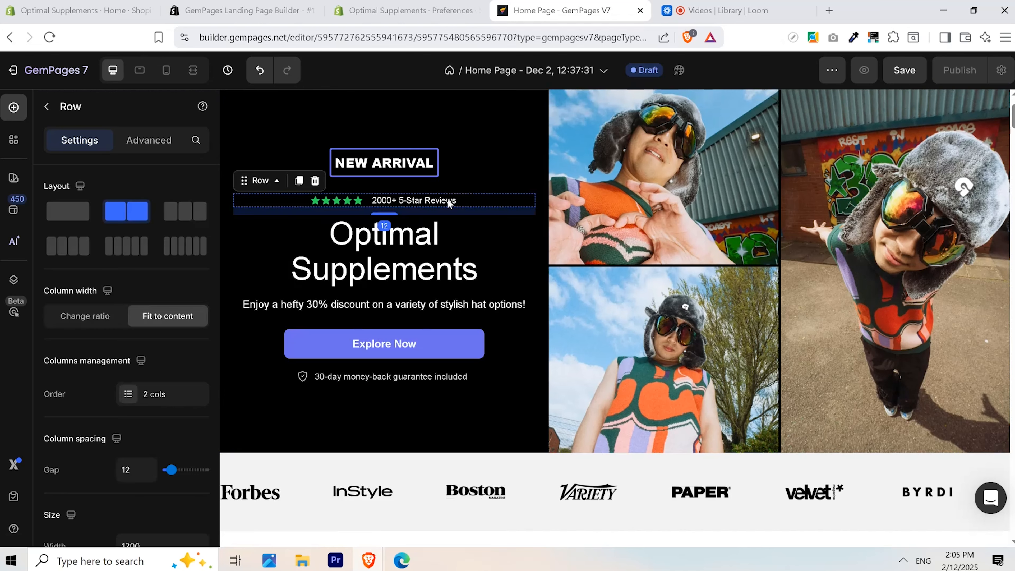
right_click(496, 201)
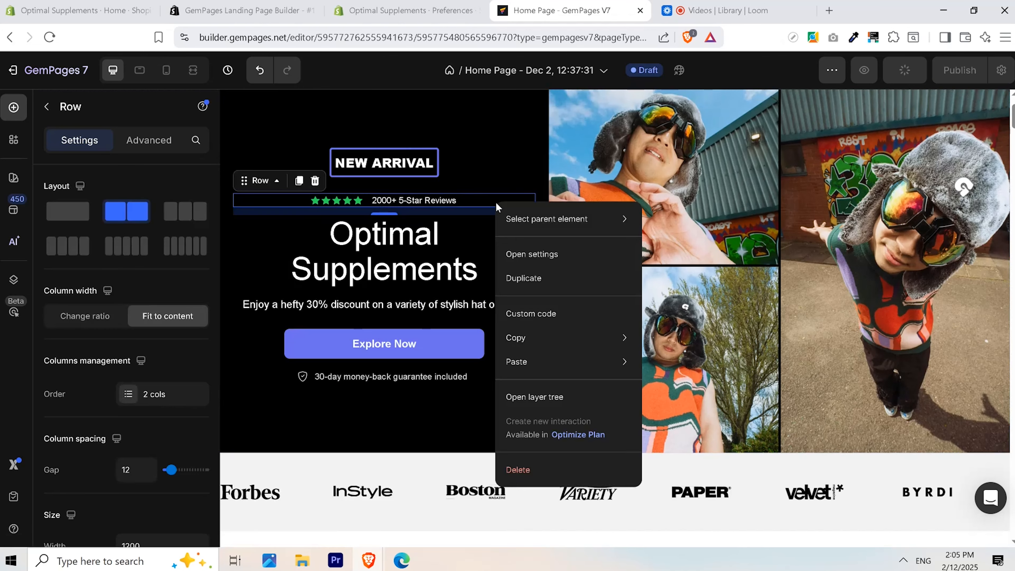
left_click(516, 470)
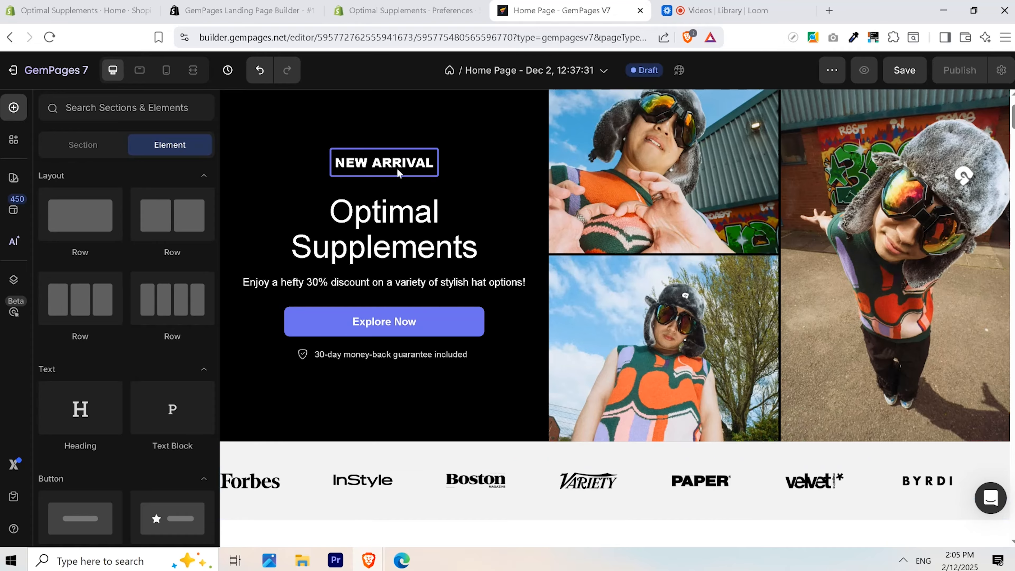
- Change the bordered NEW ARRIVAL text block above the hero heading to "TOP SUPPLEMENTS"
right_click(416, 161)
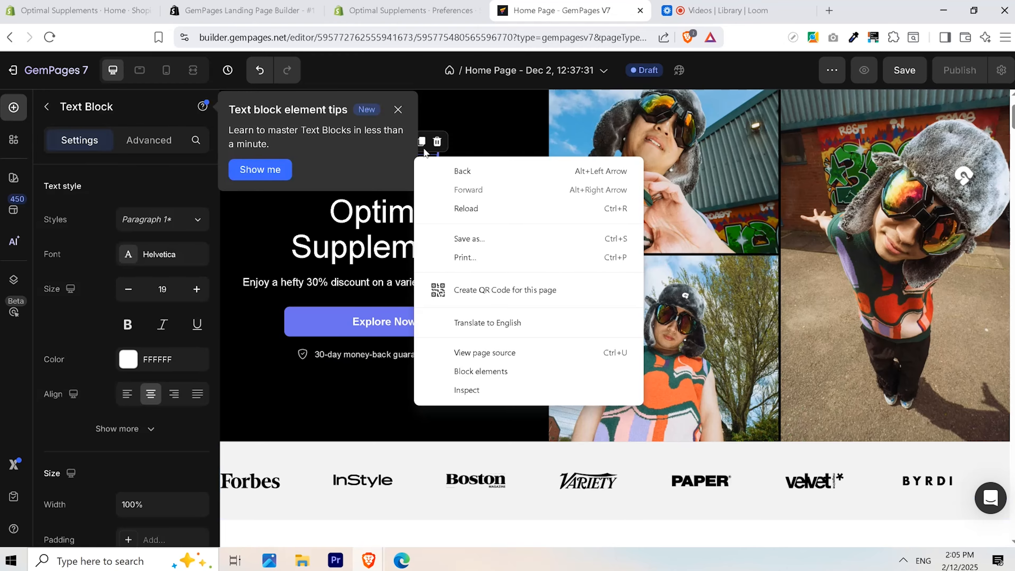
left_click(413, 168)
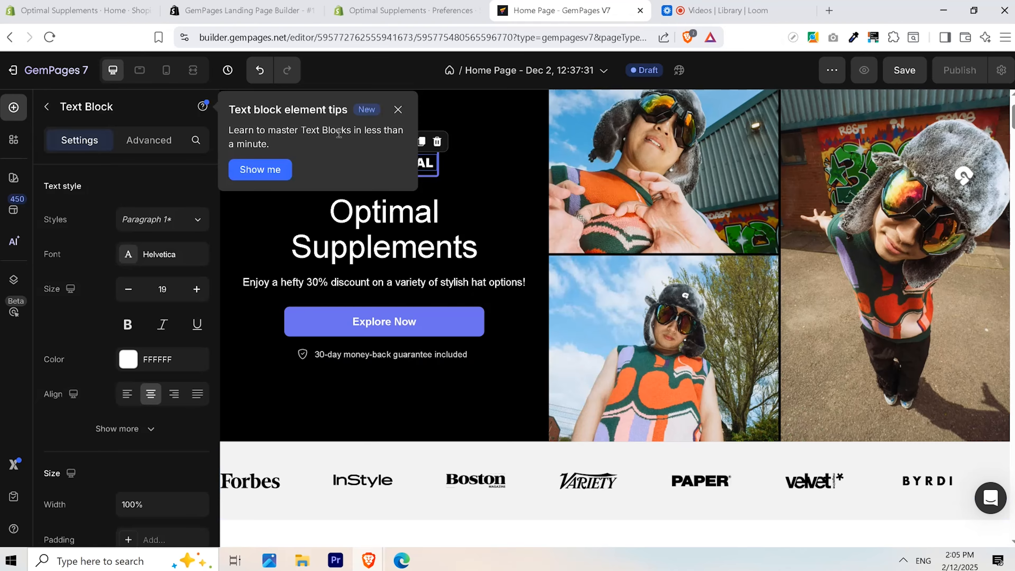
left_click(397, 110)
double_click(373, 162)
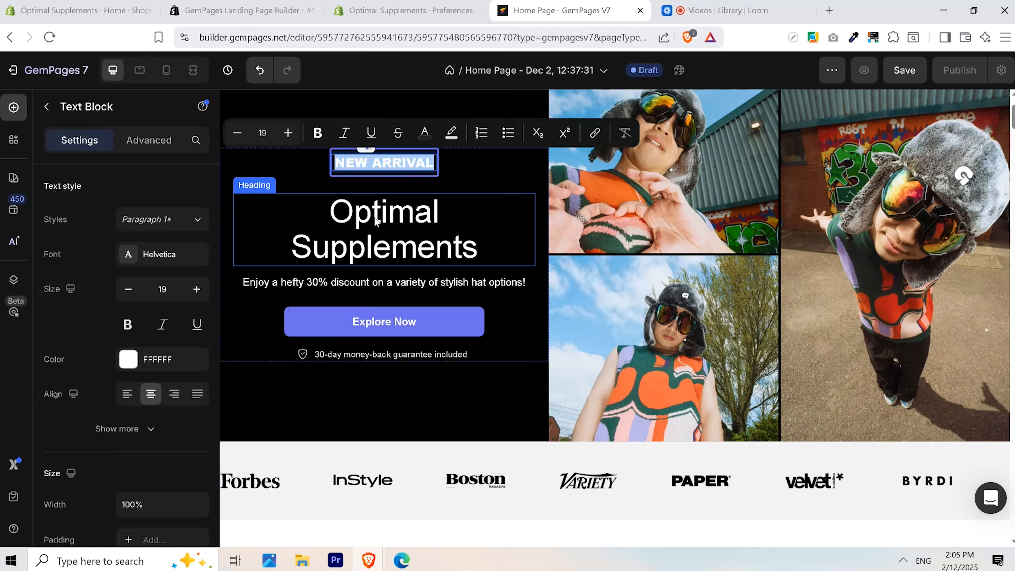
type("TOP SUPPLEMENTS")
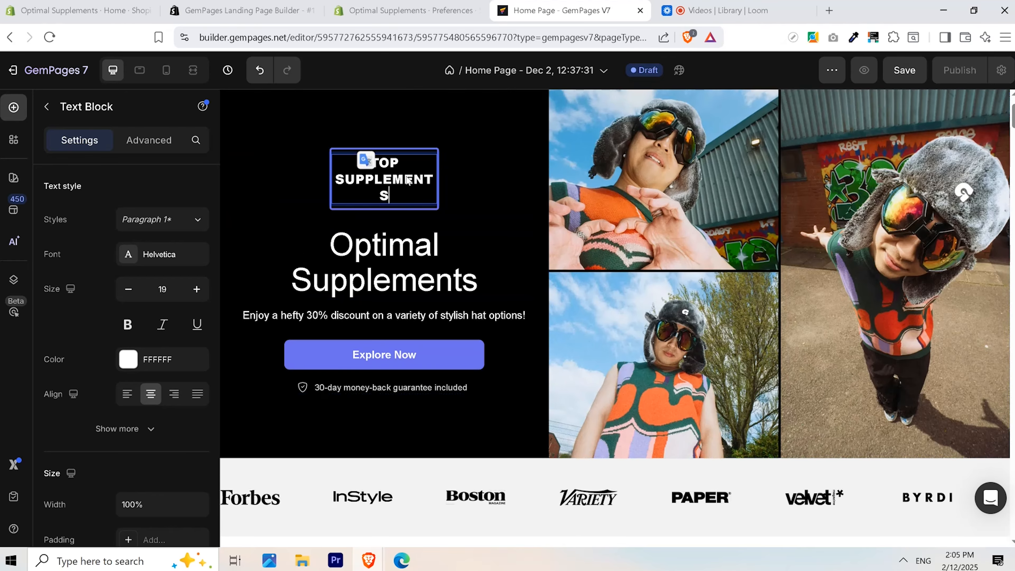
left_click(518, 149)
- Delete the TOP SUPPLEMENTS text block and its bordered row from the hero section, and save the page
left_click(412, 163)
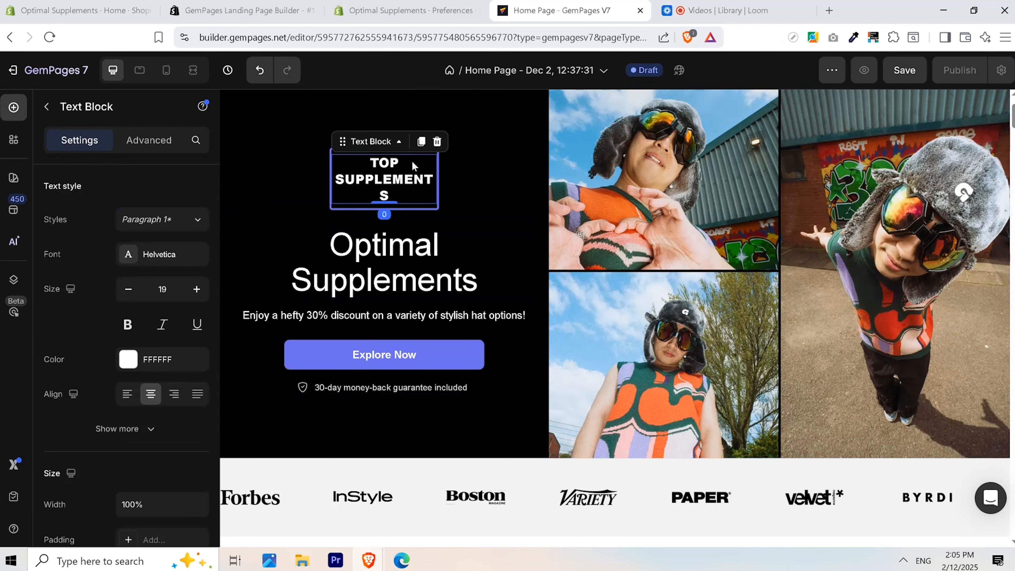
scroll(201, 406, "down", 8)
scroll(199, 410, "up", 7)
scroll(201, 412, "up", 1)
left_click(437, 148)
right_click(346, 185)
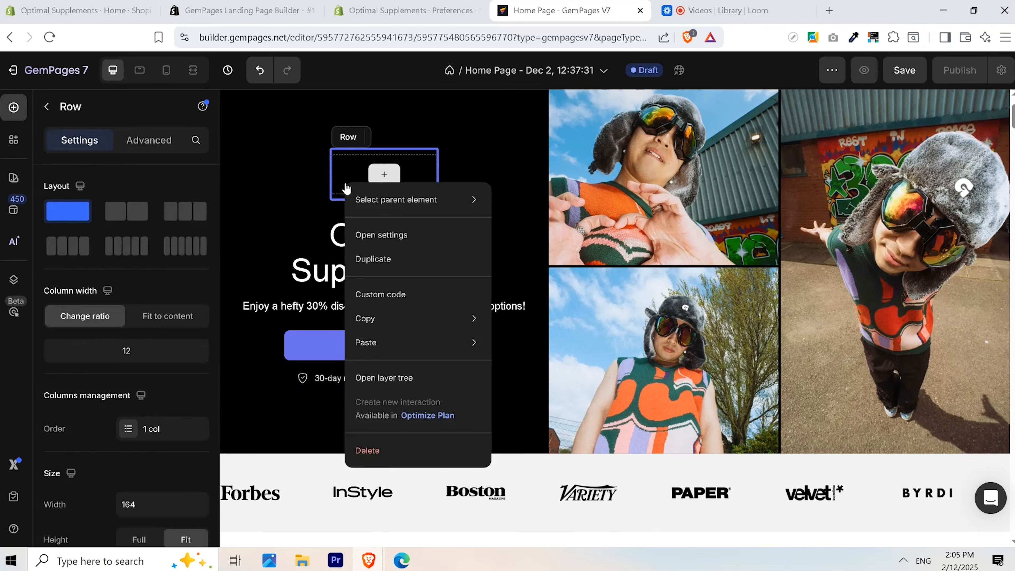
mouse_move(351, 202)
left_click(417, 447)
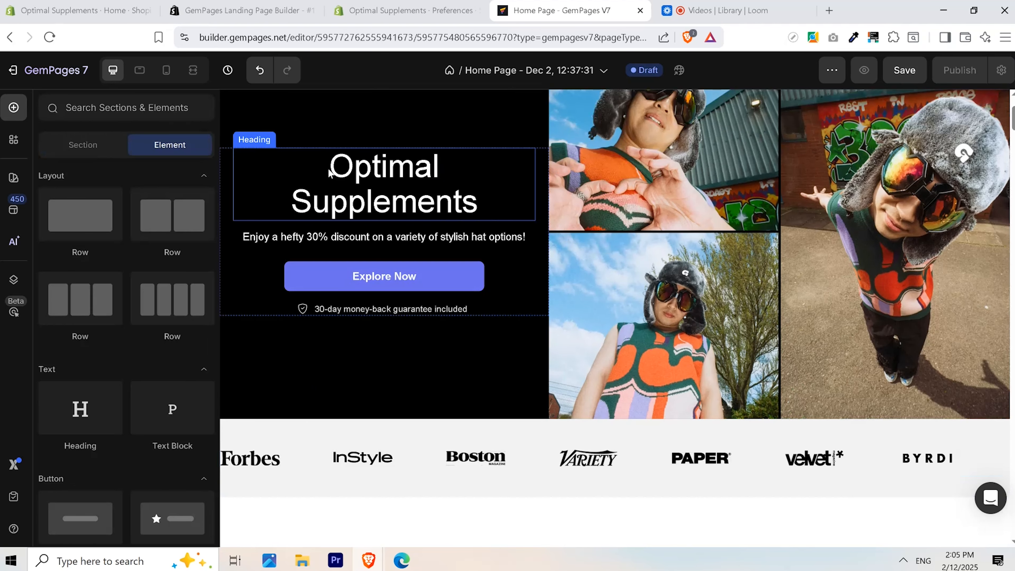
scroll(836, 191, "up", 2)
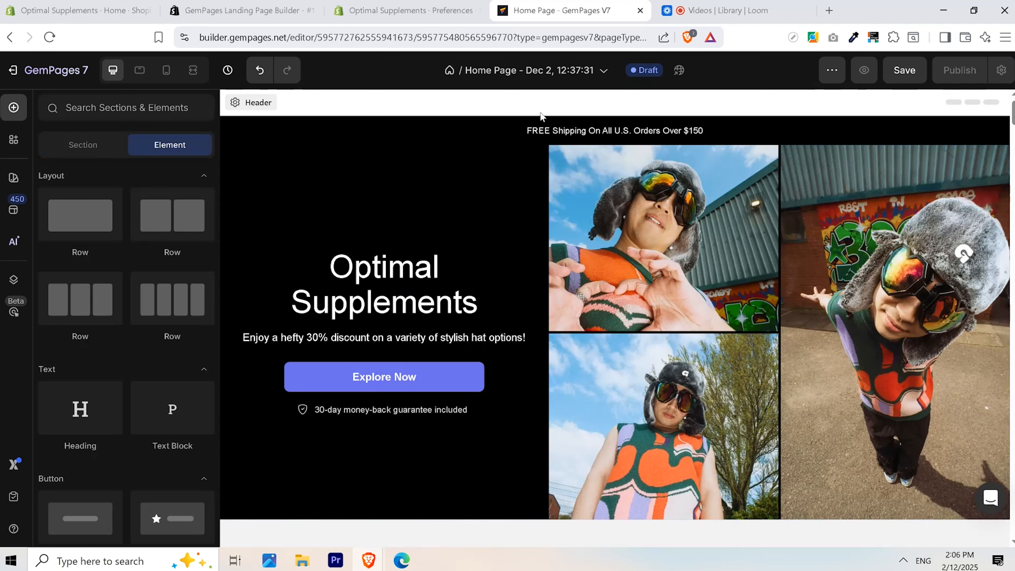
key("ctrl+s")
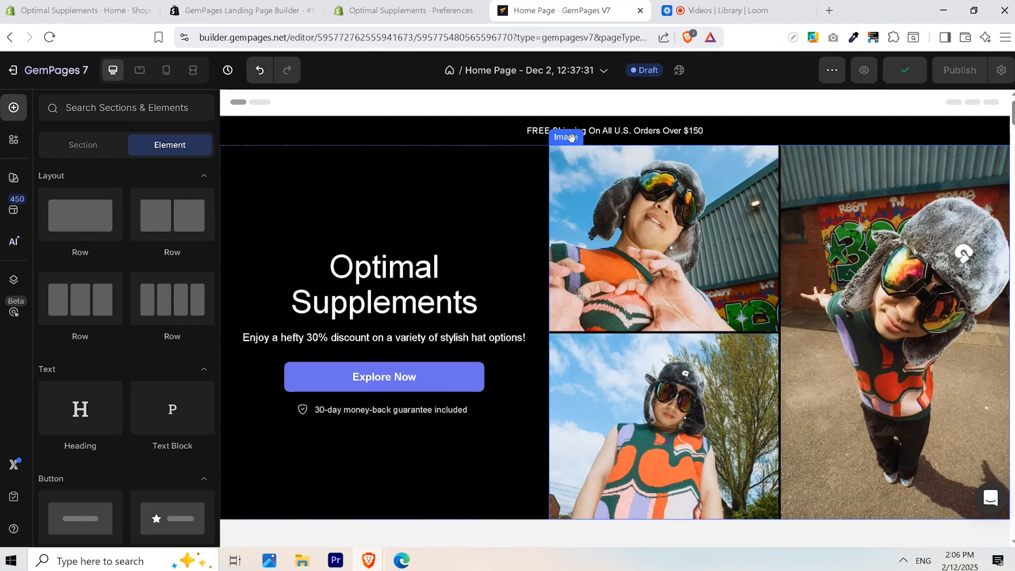
- Open the hero image's settings to examine its image source, and view the brand logos and Popular section below
left_click(571, 137)
mouse_move(161, 359)
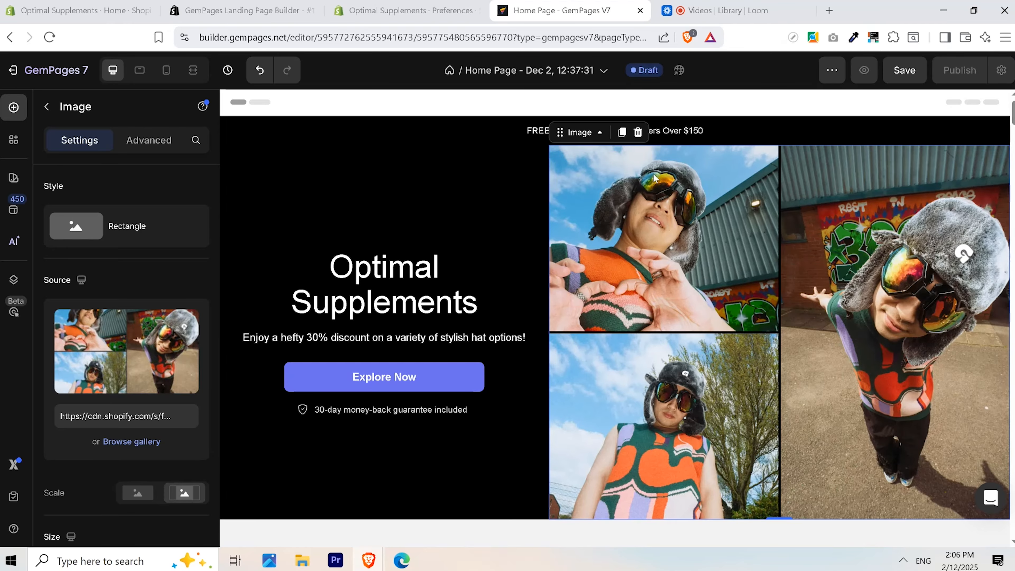
scroll(703, 238, "down", 5)
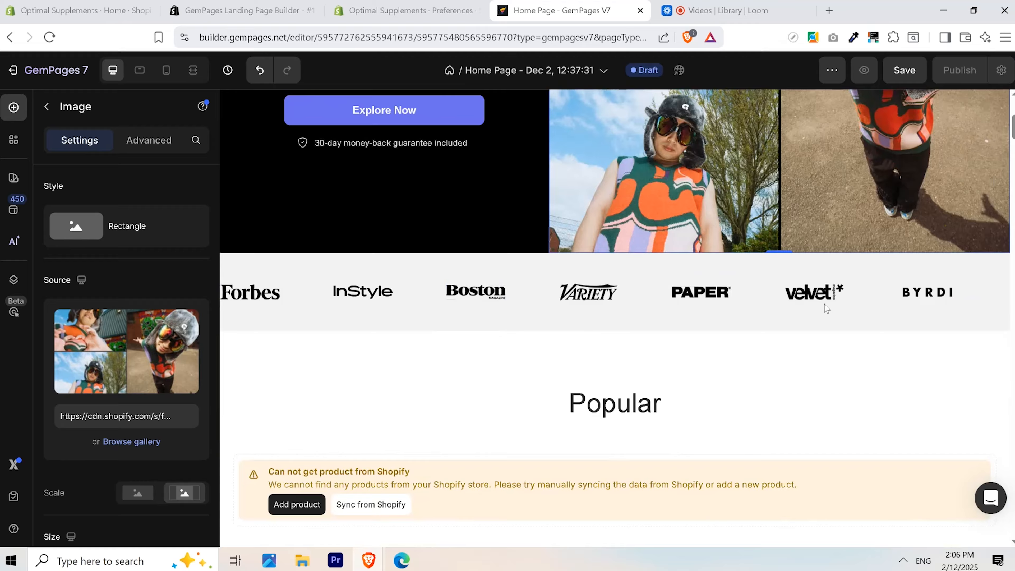
scroll(675, 363, "down", 3)
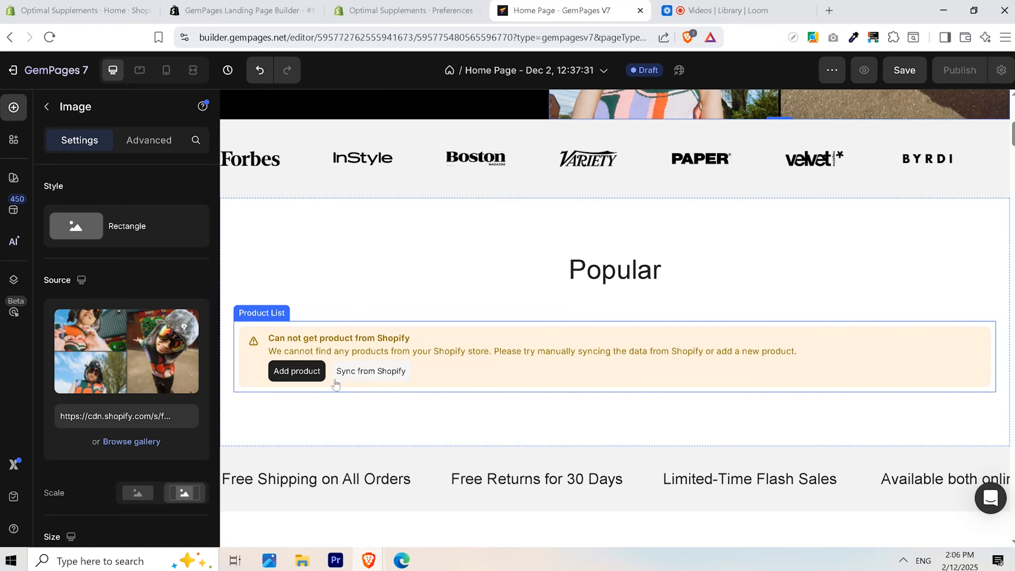
- Open the Shopify products page from the Popular product list, return to the page editor and examine the list's surroundings
left_click(300, 370)
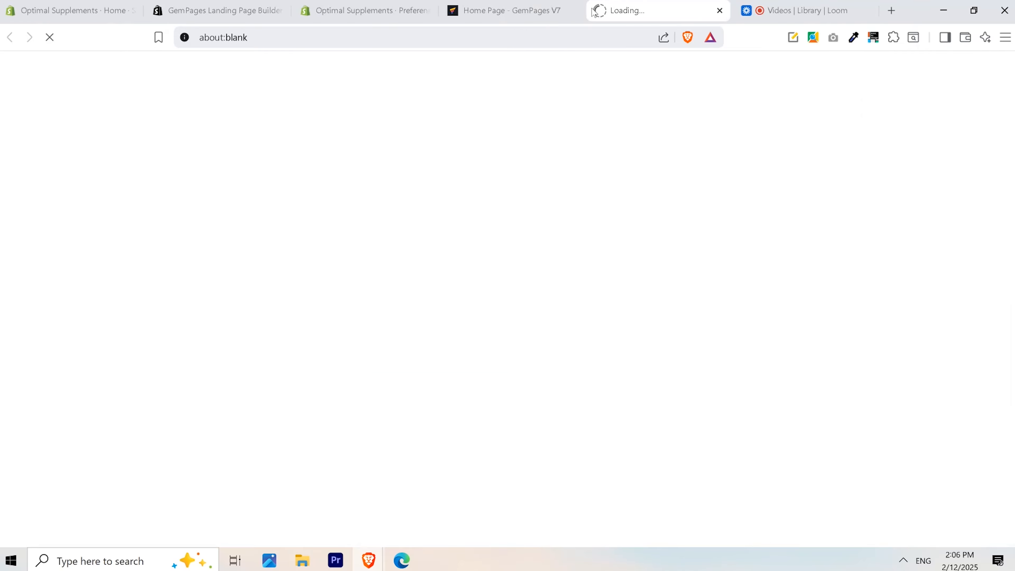
left_click(541, 13)
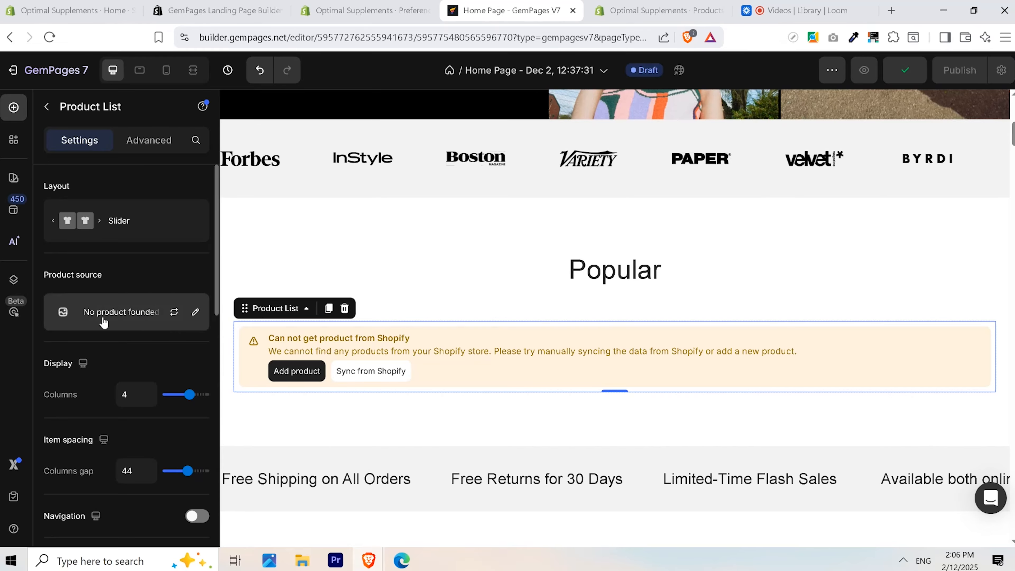
scroll(960, 372, "down", 3)
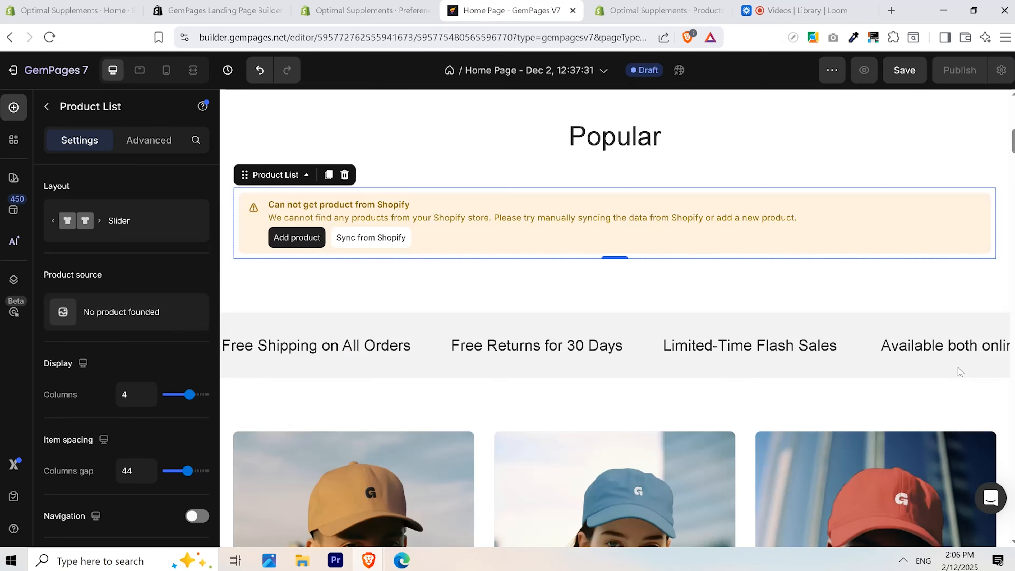
scroll(777, 306, "up", 5)
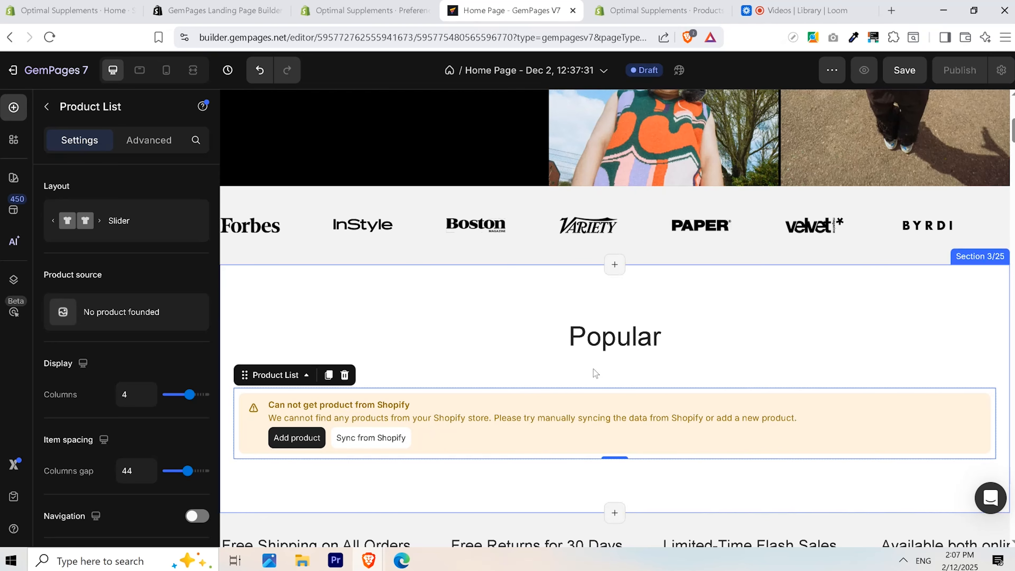
scroll(630, 353, "down", 5)
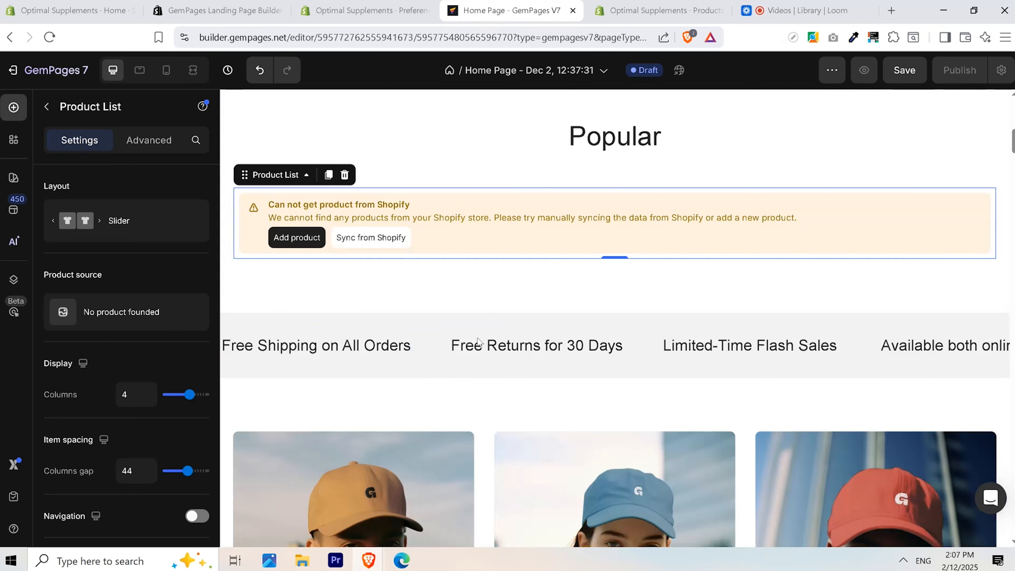
- Select the "Limited-Time Flash Sales" and "Free Returns for 30 Days" texts, and browse the fonts available for the latter
left_click(726, 346)
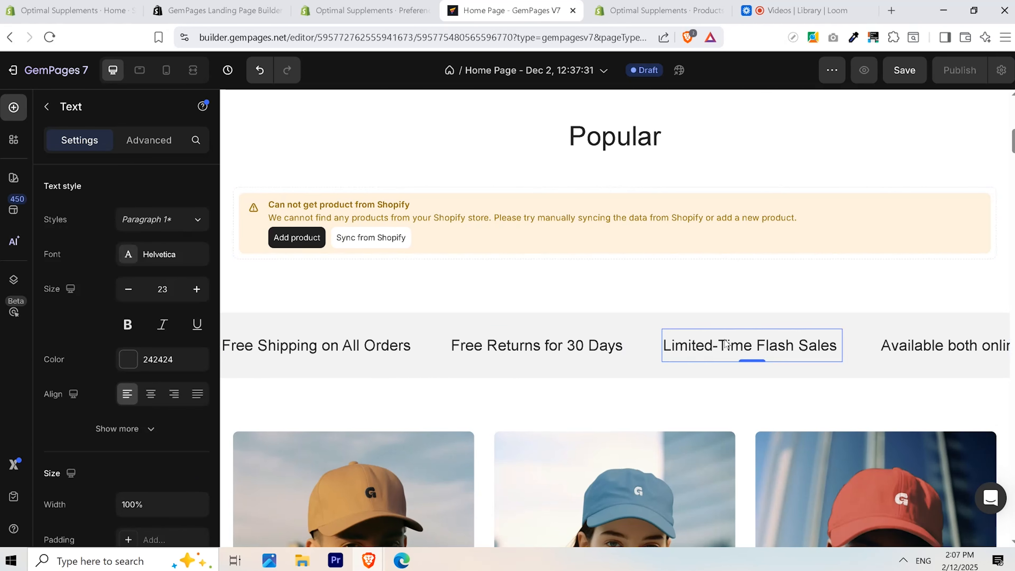
double_click(726, 345)
left_click(583, 346)
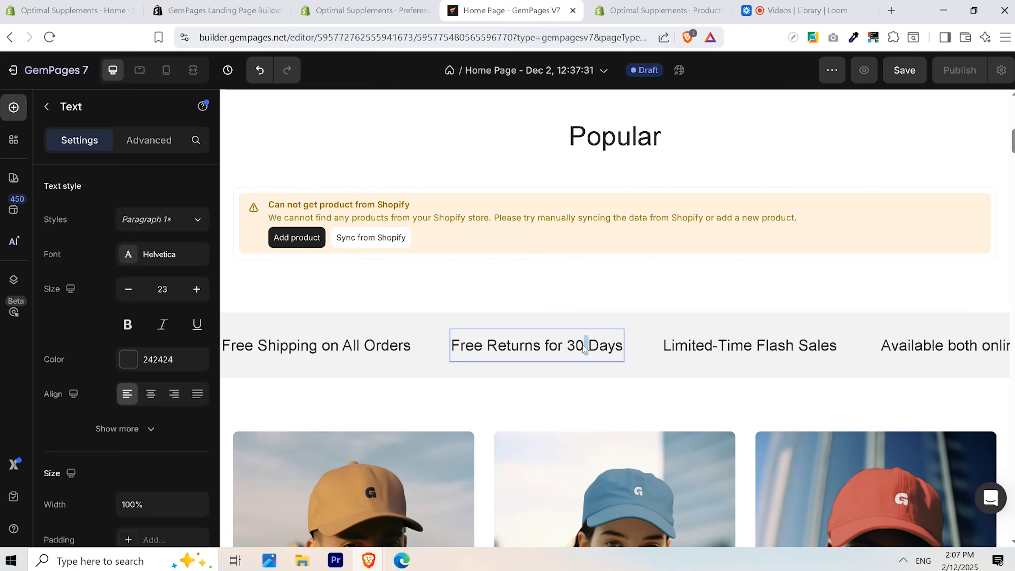
double_click(584, 347)
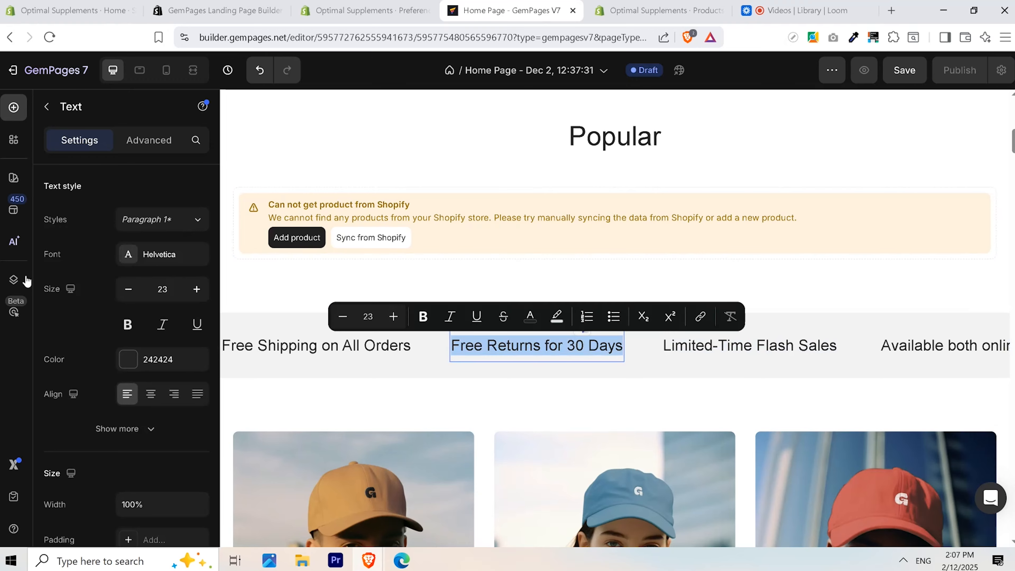
left_click(167, 258)
scroll(310, 438, "down", 3)
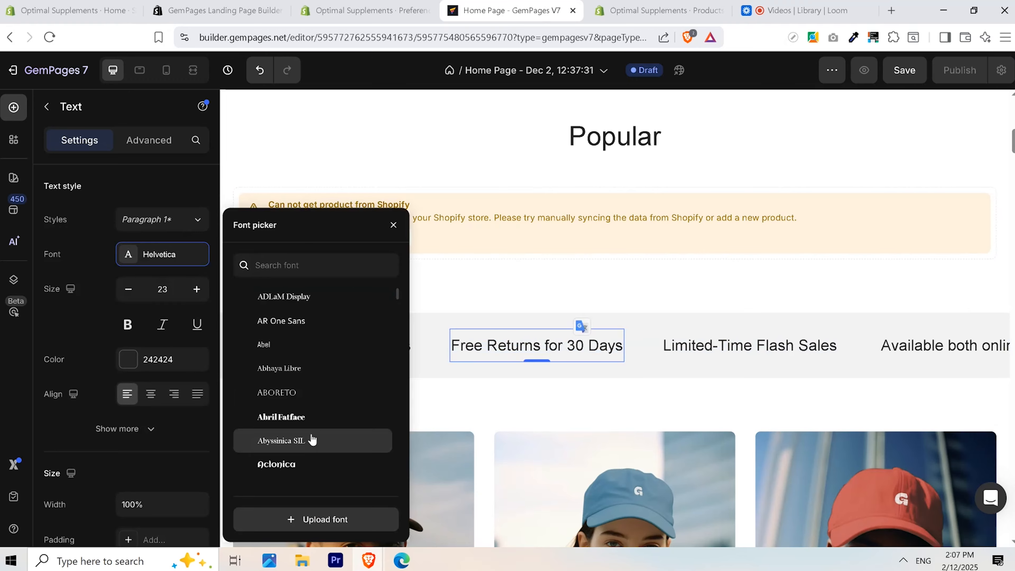
left_click(164, 259)
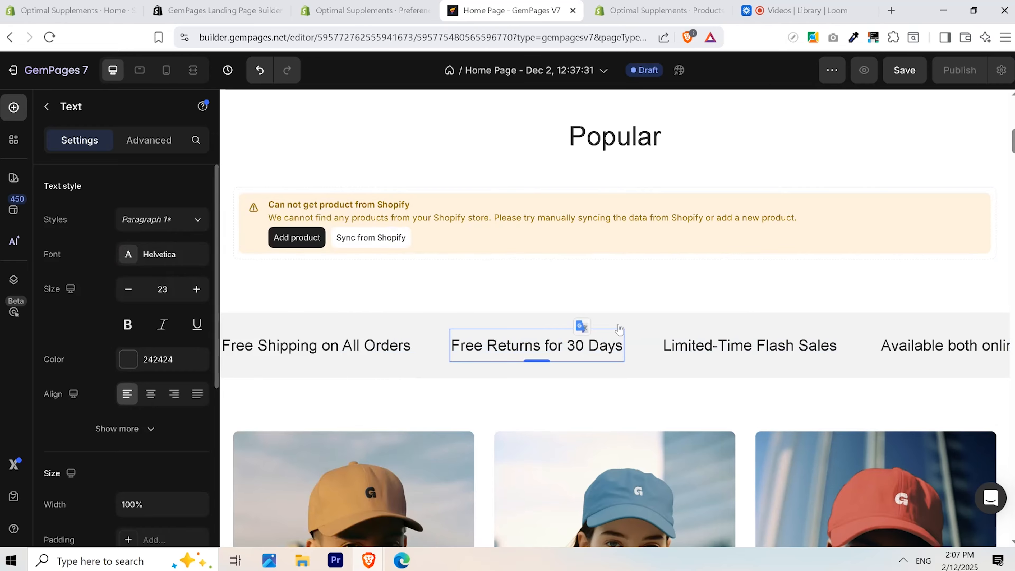
- Examine the three collection cards and open the settings of the Saturn Collection hero banner
scroll(726, 327, "down", 3)
scroll(726, 326, "down", 3)
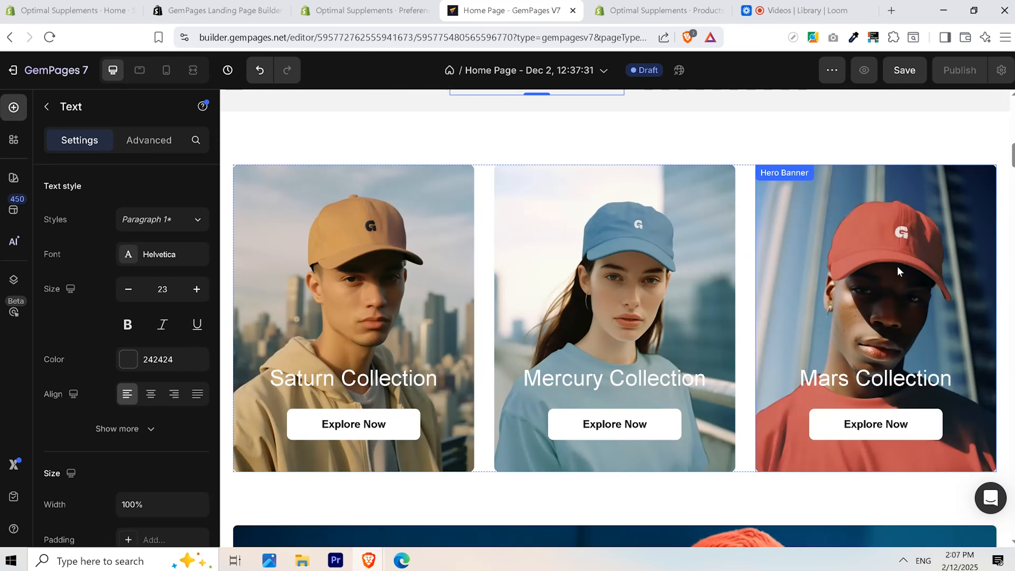
scroll(355, 264, "down", 2)
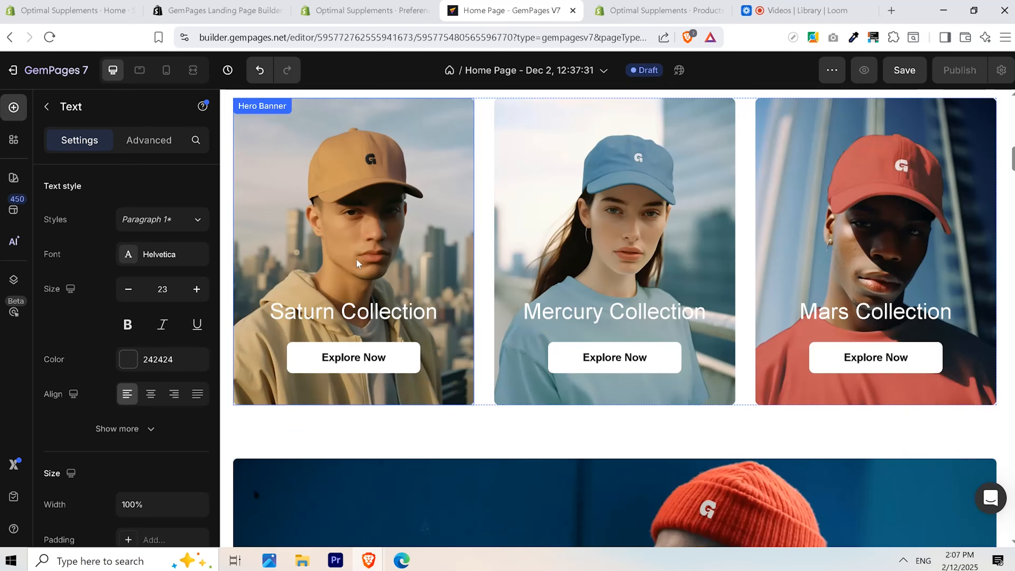
scroll(355, 259, "up", 3)
left_click(354, 302)
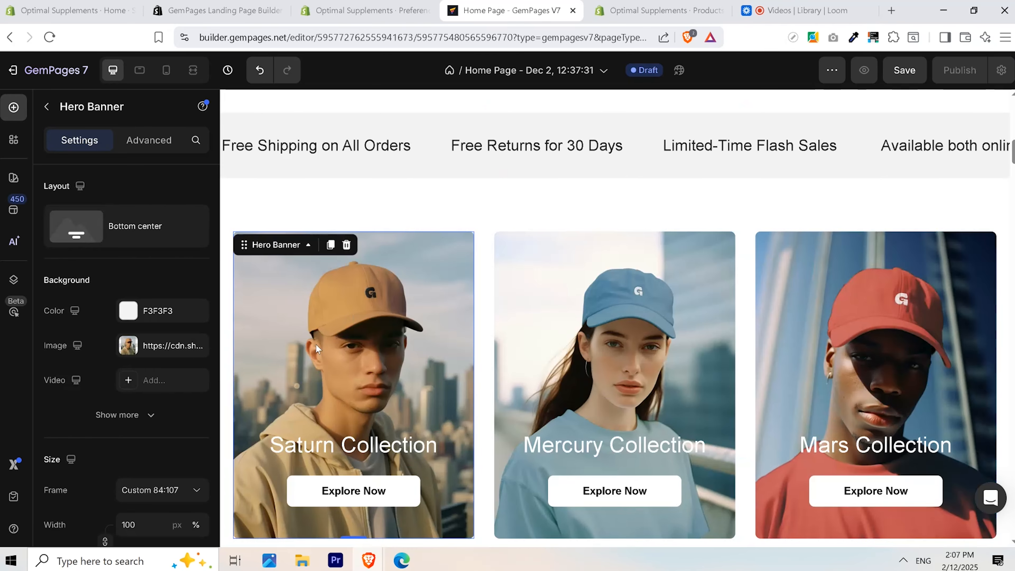
- Examine the Saturn Collection banner's background image source, its Explore Now button's settings and label, and the Mars Collection banner's settings
left_click(135, 354)
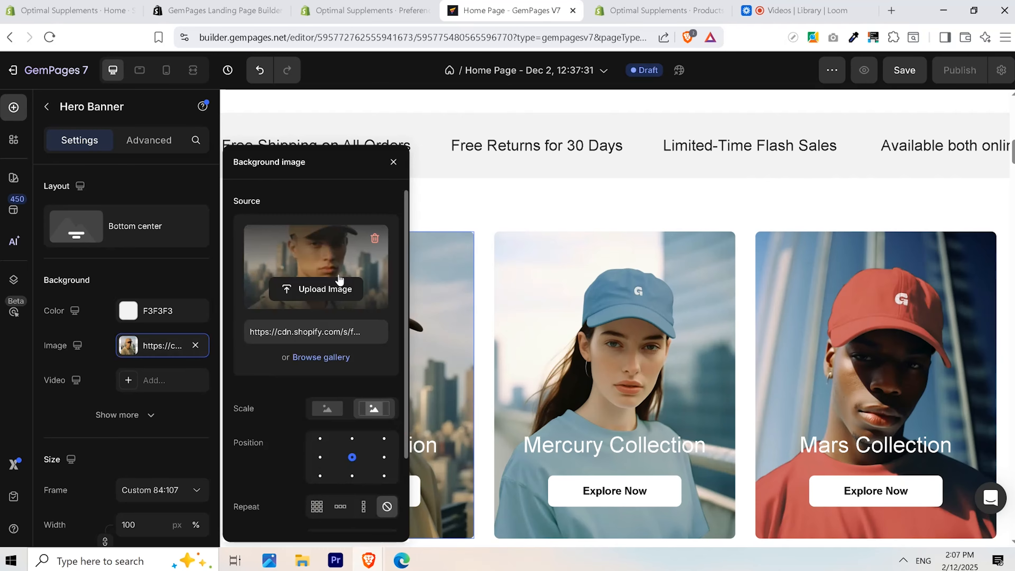
left_click(391, 161)
scroll(376, 320, "down", 3)
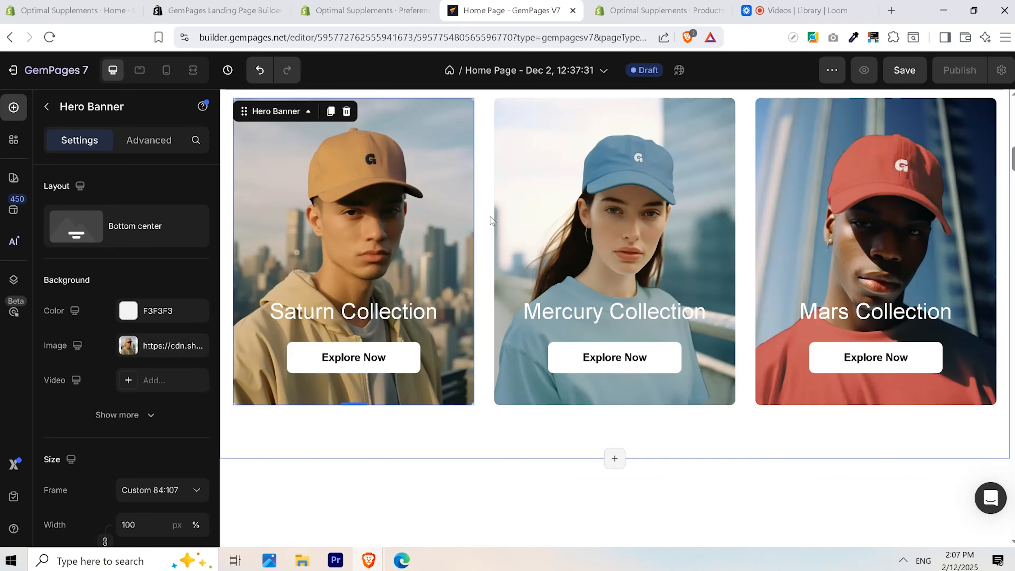
left_click(371, 366)
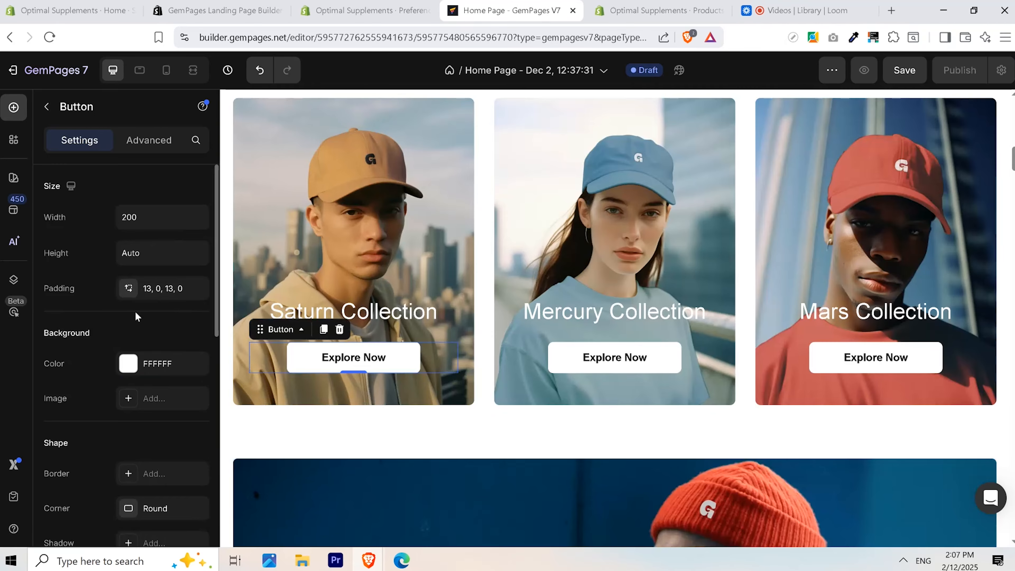
double_click(362, 358)
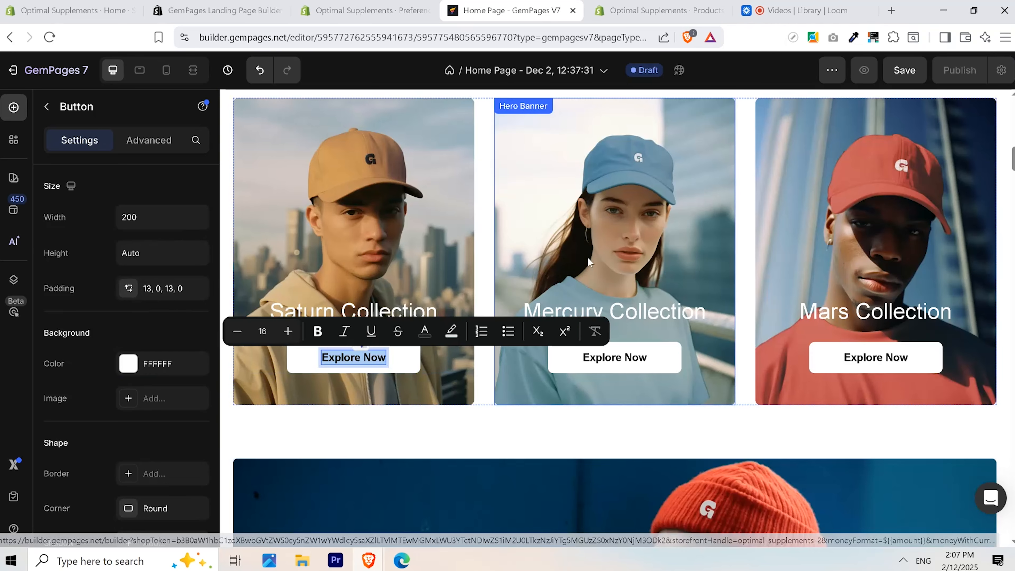
left_click(931, 276)
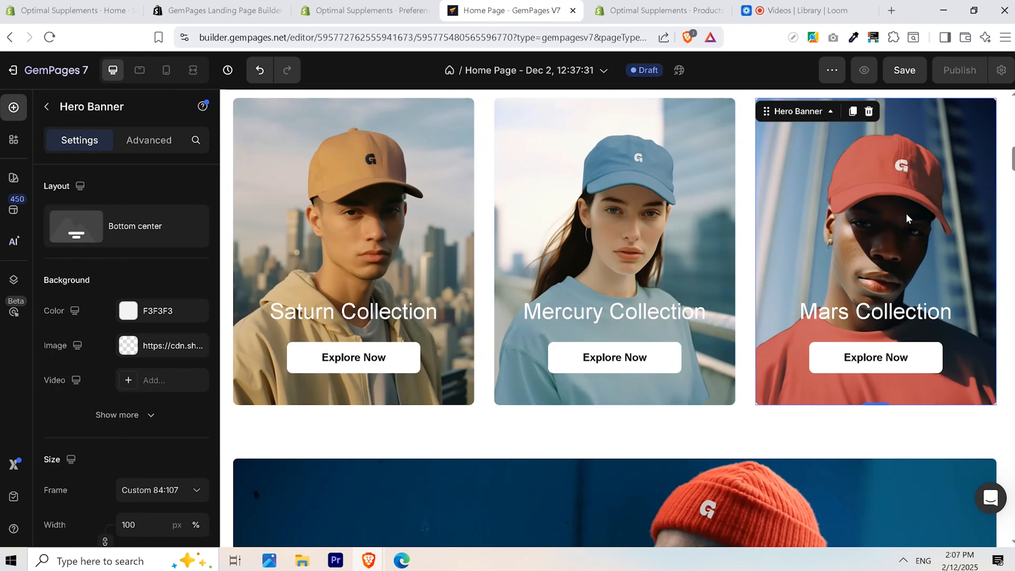
- Try a red background colour on the Saturn Collection's Explore Now button and undo the change
left_click(399, 361)
left_click(128, 366)
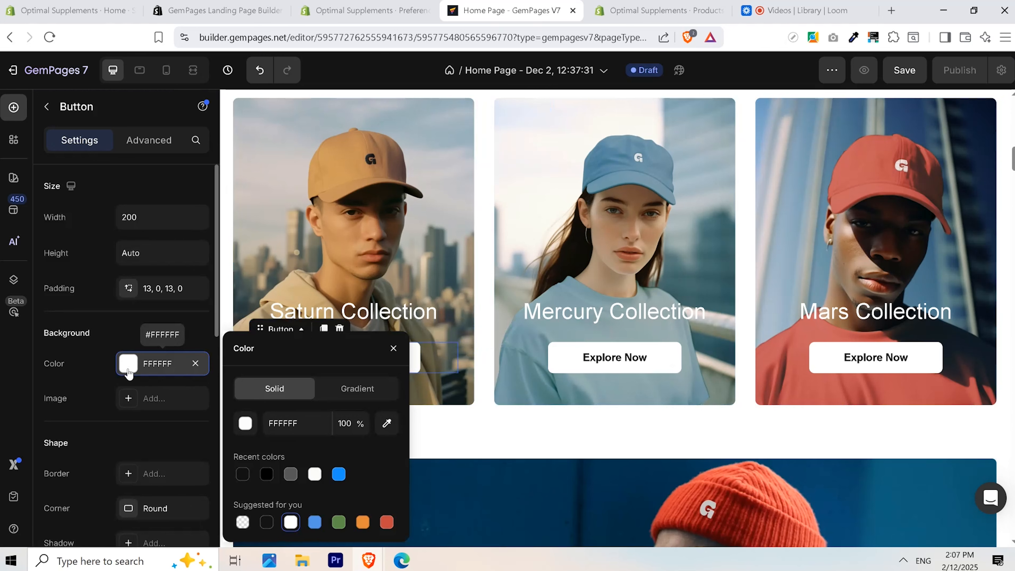
left_click(387, 521)
left_click(467, 391)
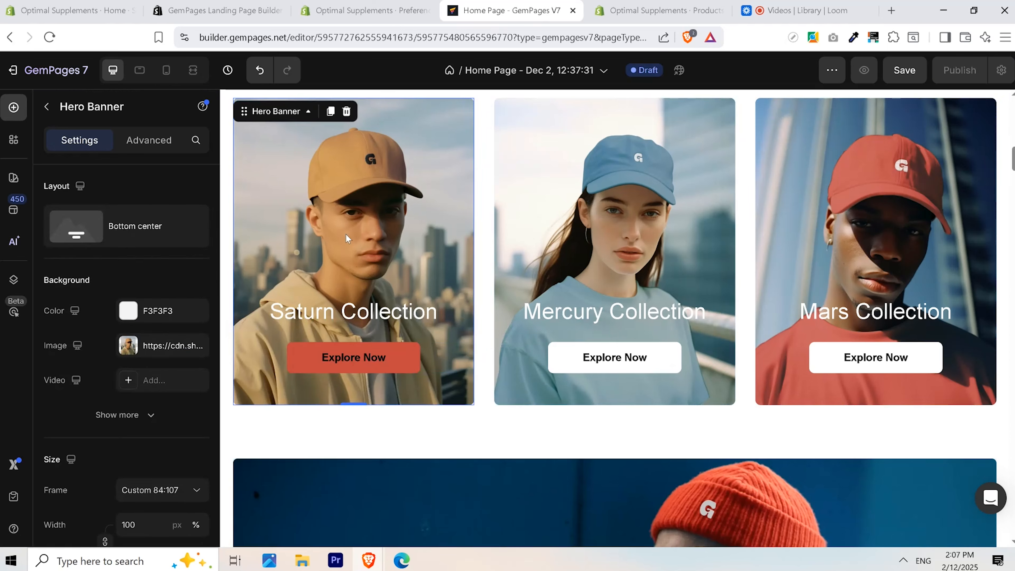
key("ctrl+z")
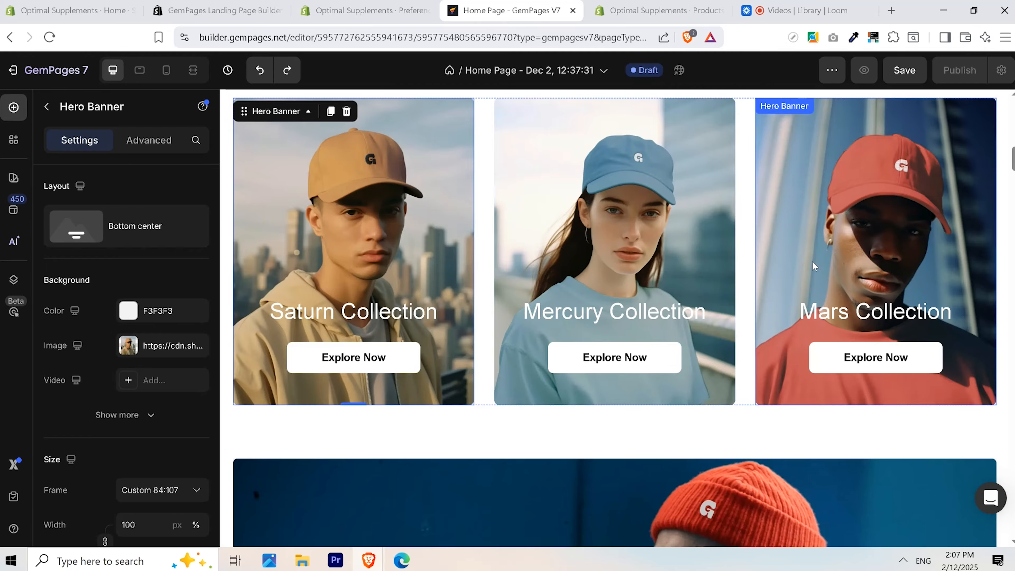
- Examine the remaining page sections from the New Inspiration banner down past Follow Us, and return to the hero section
scroll(813, 263, "down", 3)
key("ctrl+s")
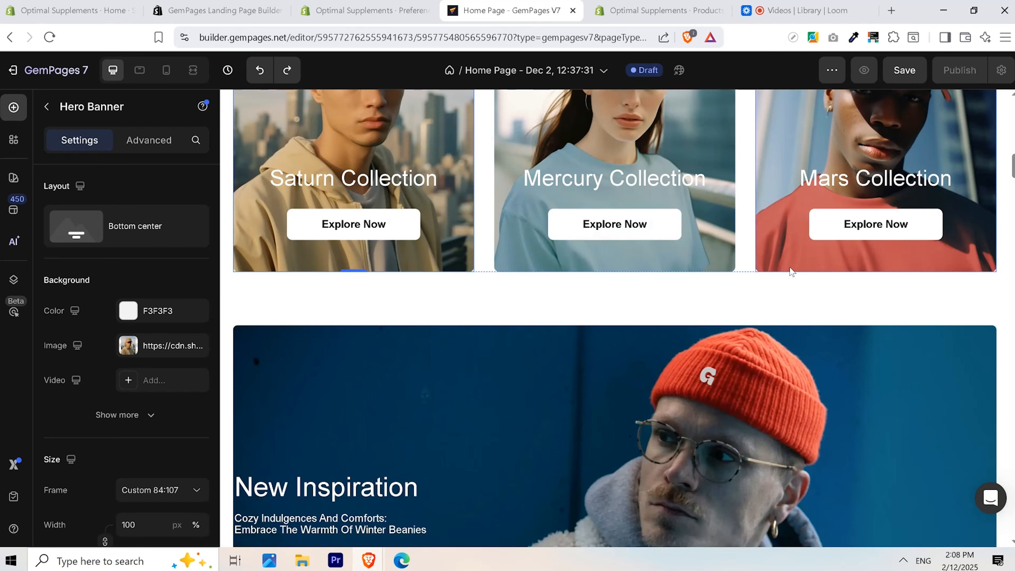
scroll(791, 272, "down", 3)
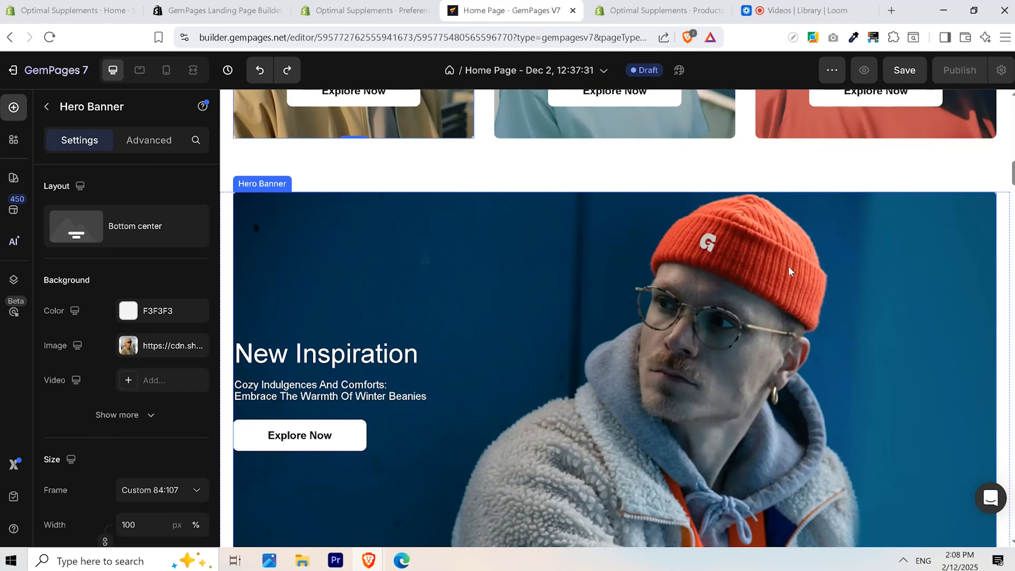
scroll(788, 266, "down", 4)
scroll(788, 267, "down", 3)
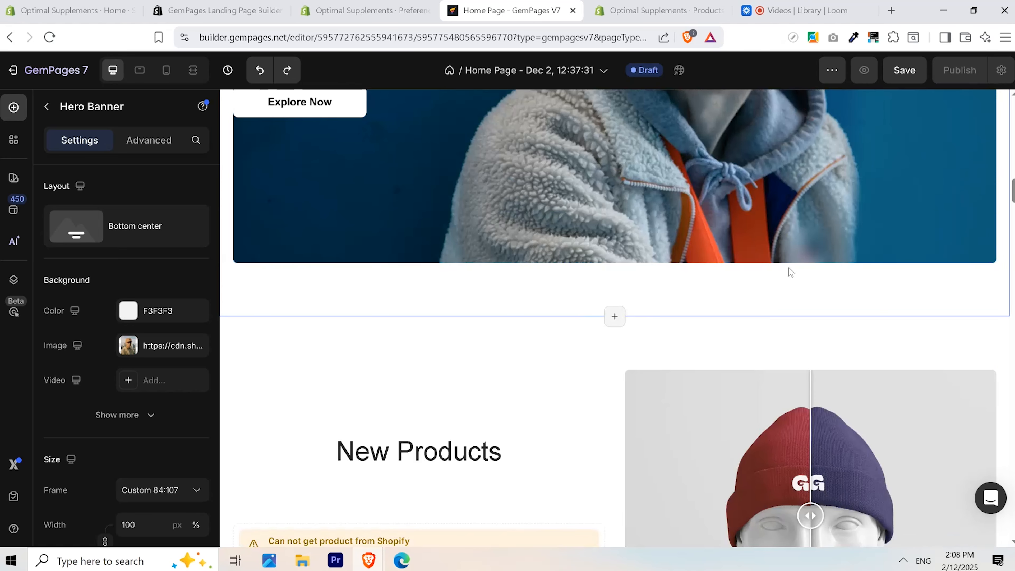
scroll(788, 269, "down", 3)
scroll(787, 269, "down", 18)
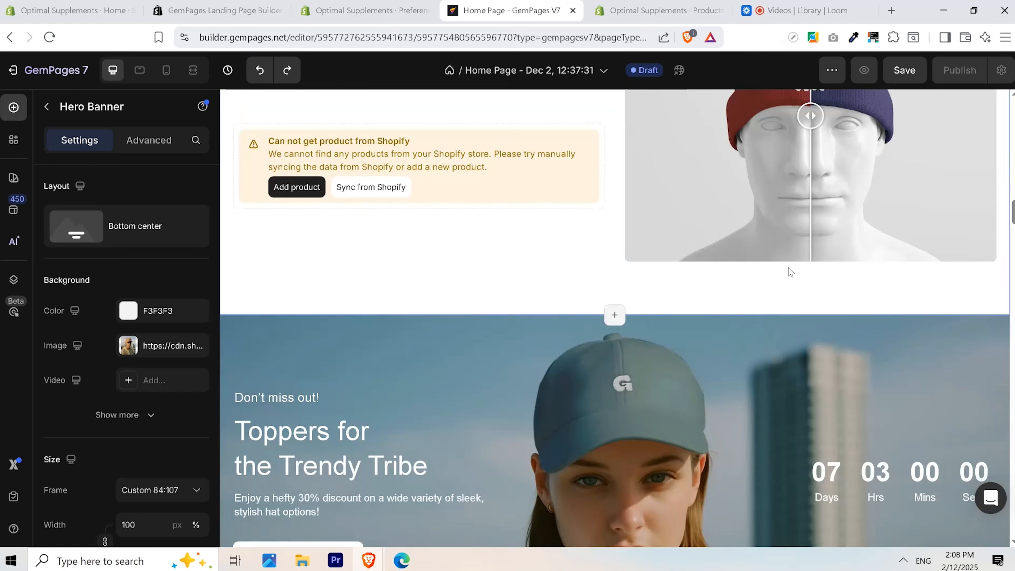
scroll(789, 271, "down", 12)
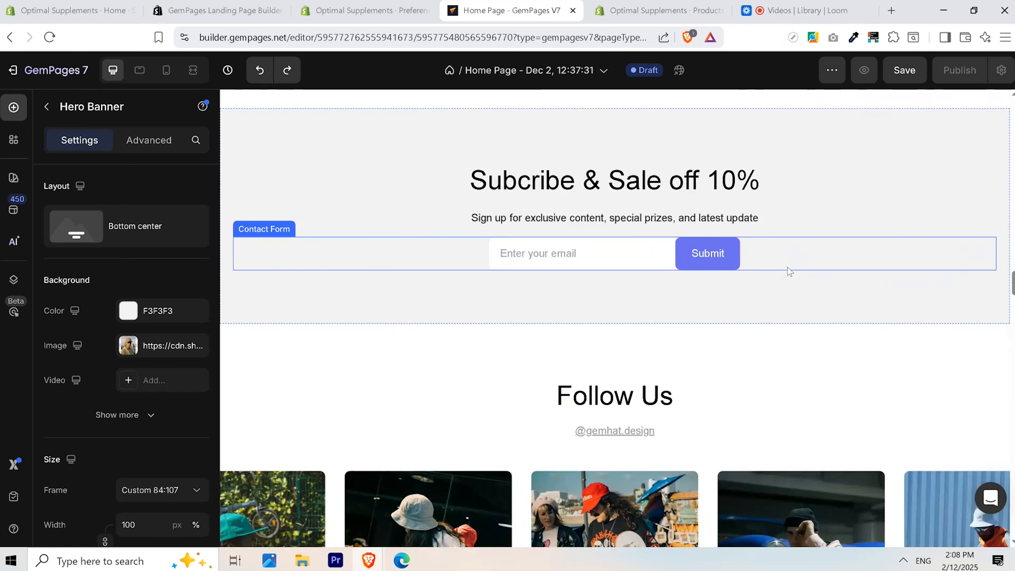
scroll(775, 255, "down", 12)
scroll(777, 256, "up", 5)
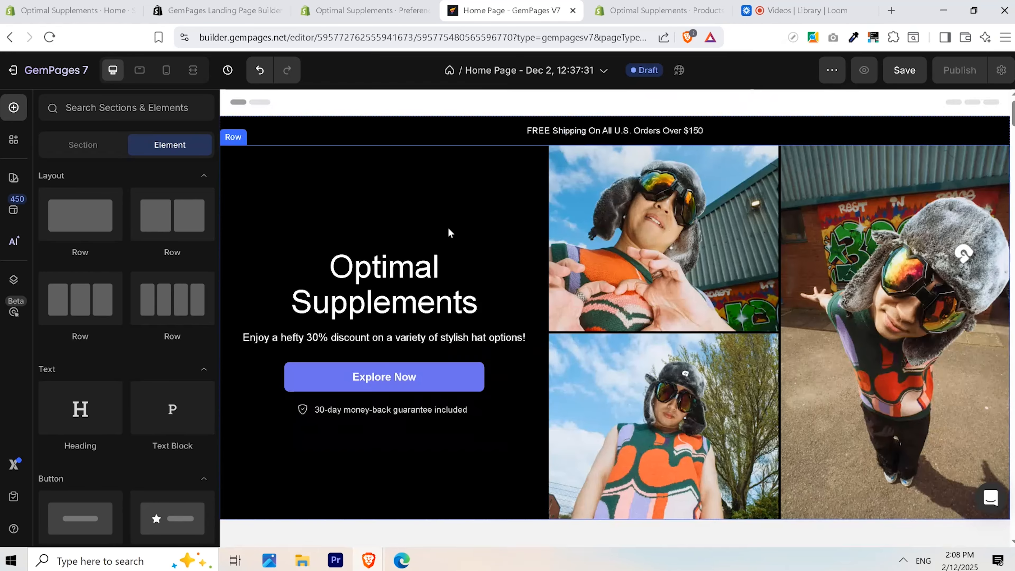
scroll(631, 304, "down", 2)
scroll(630, 304, "down", 5)
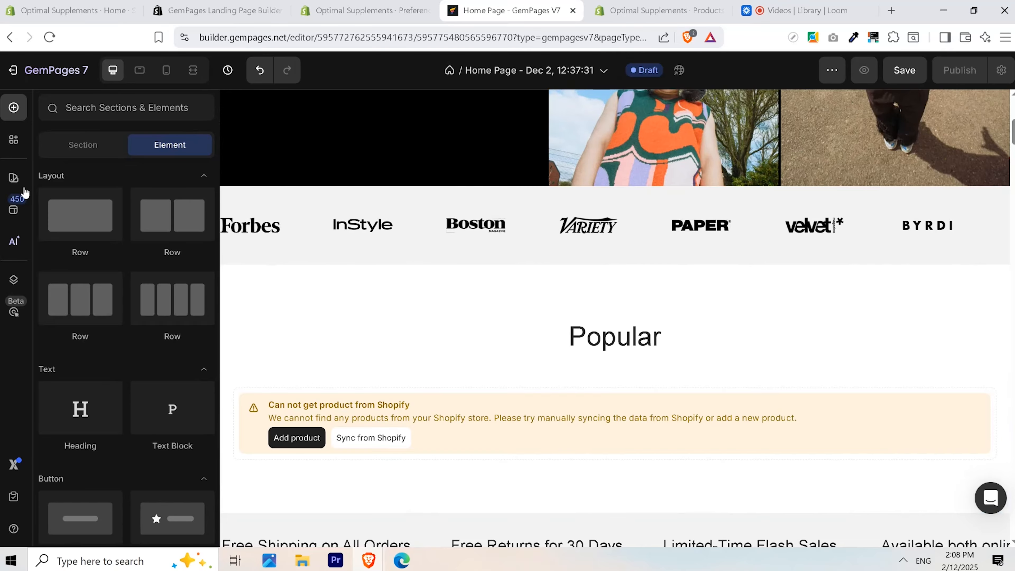
scroll(918, 363, "up", 8)
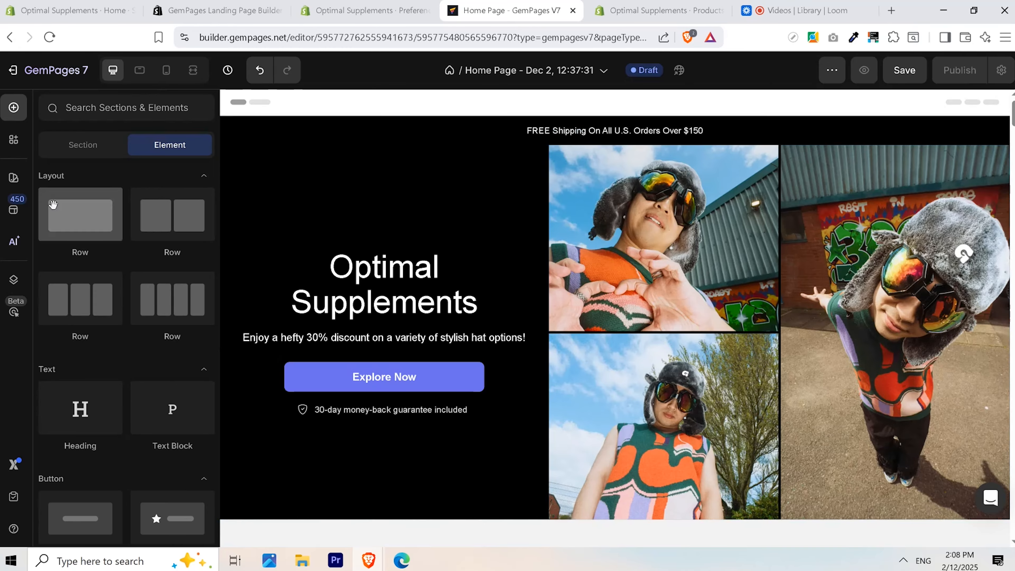
- Browse the ready-made section categories from Hero Section through Custom Footer and preview their templates
left_click(85, 146)
mouse_move(139, 208)
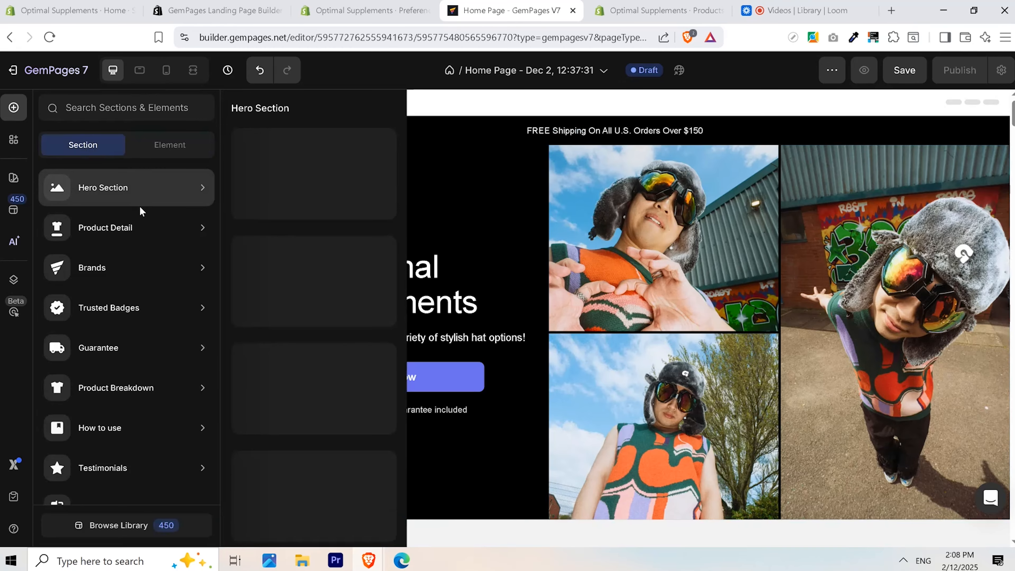
mouse_move(127, 227)
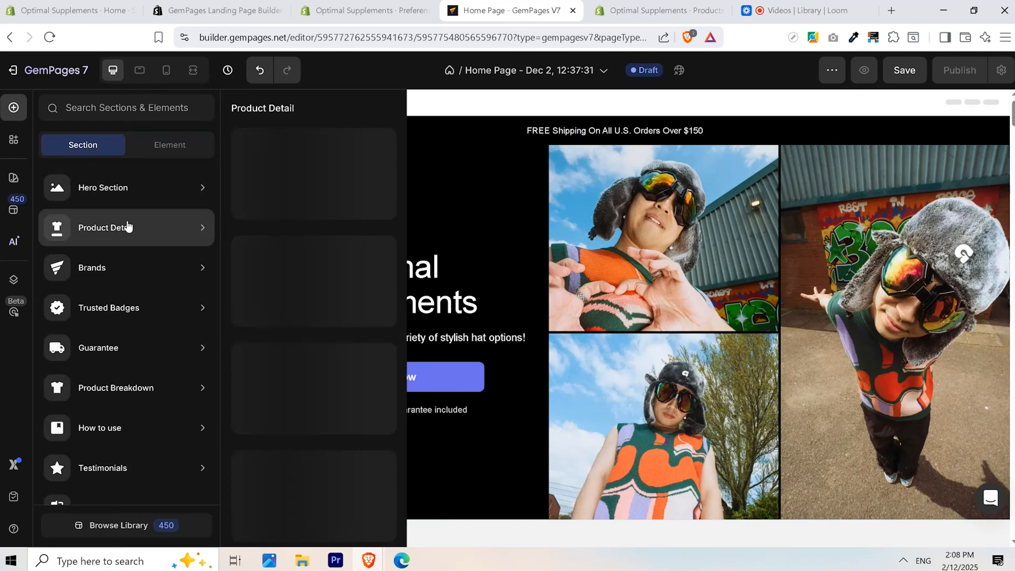
mouse_move(128, 274)
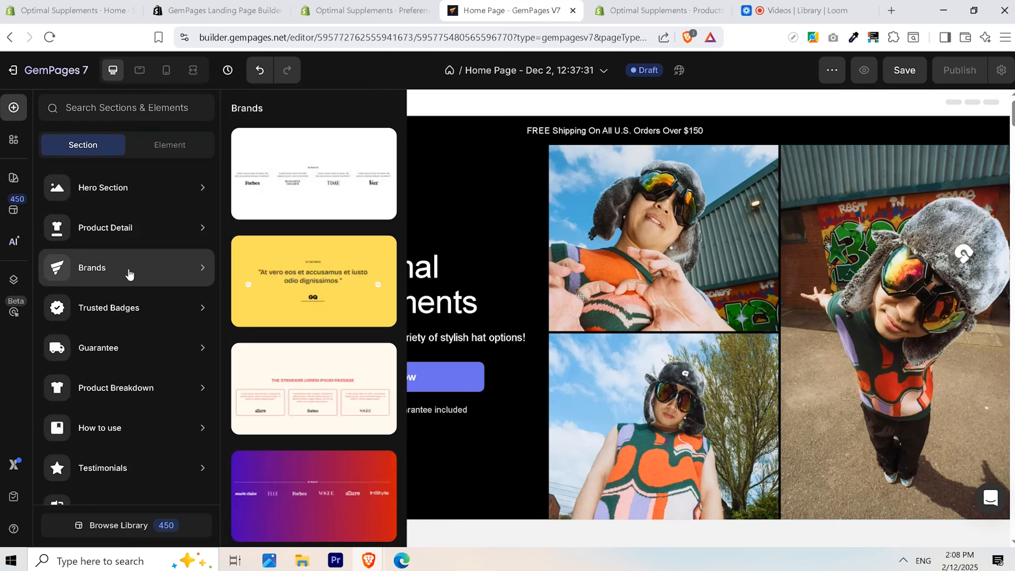
mouse_move(140, 316)
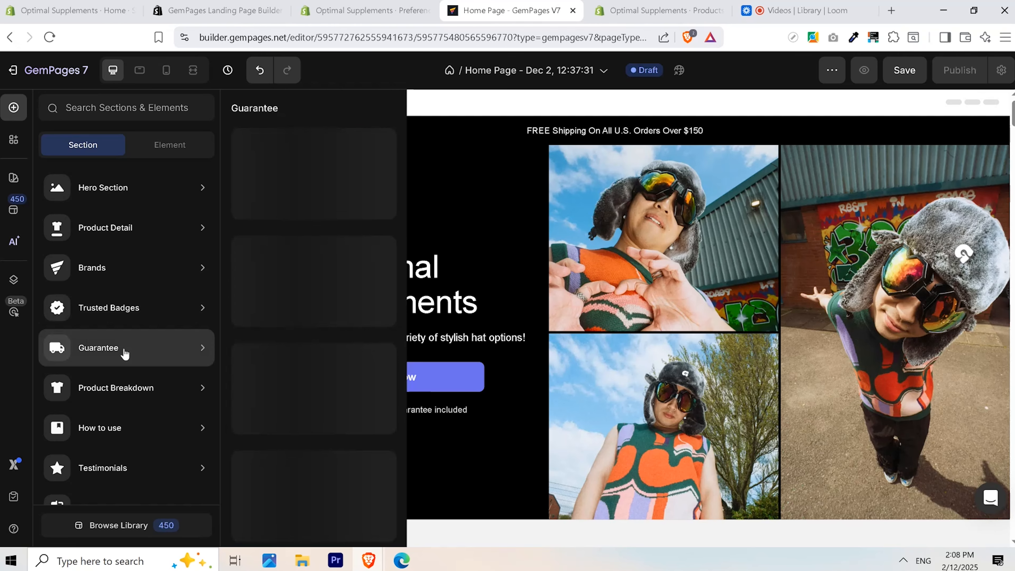
mouse_move(124, 389)
mouse_move(127, 424)
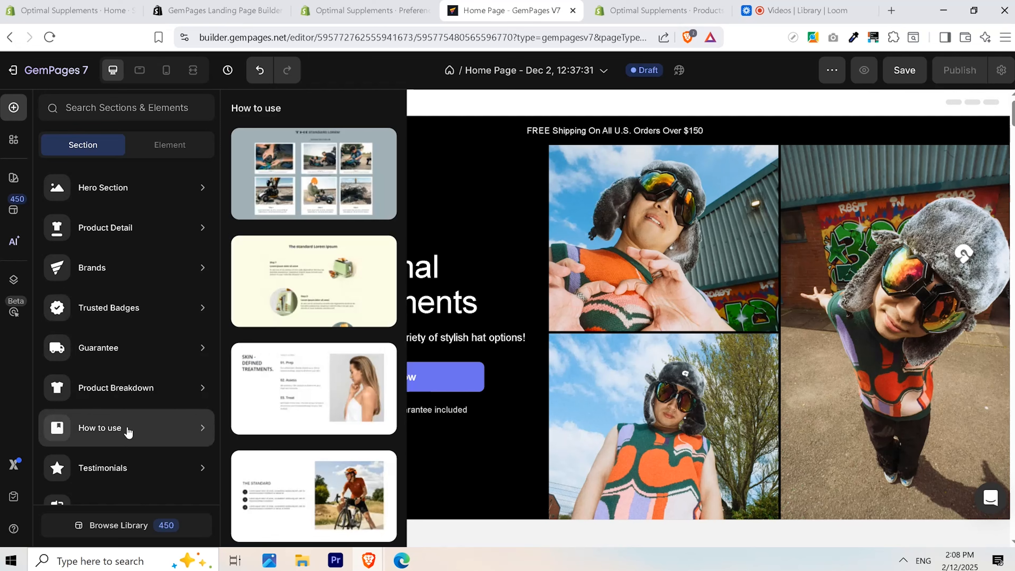
scroll(128, 430, "down", 2)
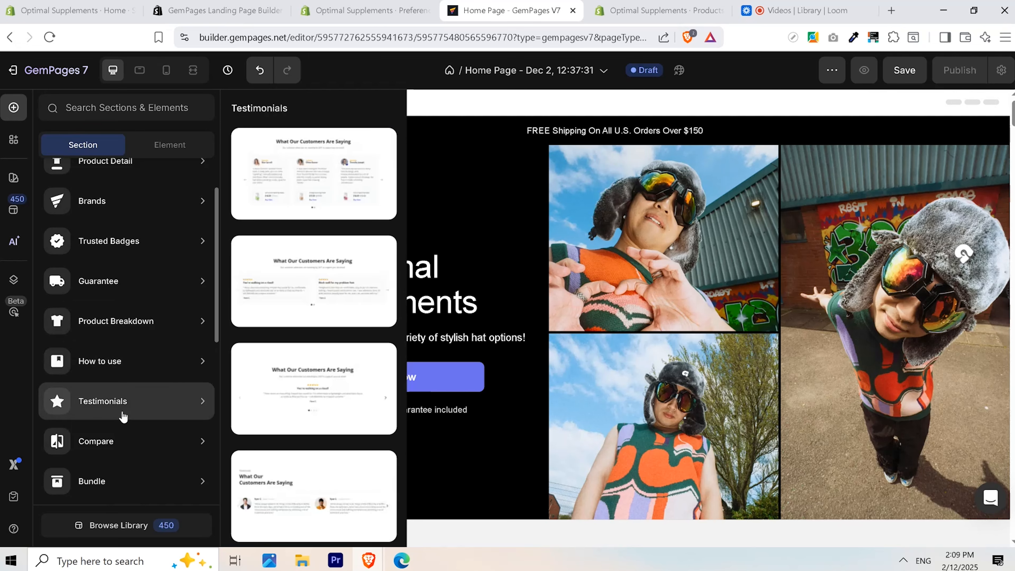
mouse_move(109, 451)
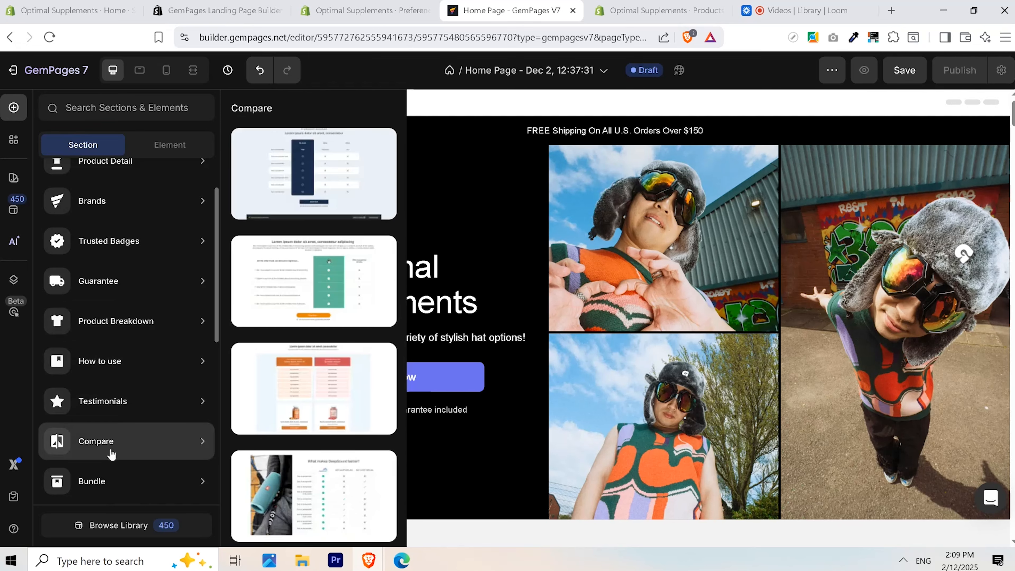
scroll(103, 483, "down", 2)
mouse_move(105, 483)
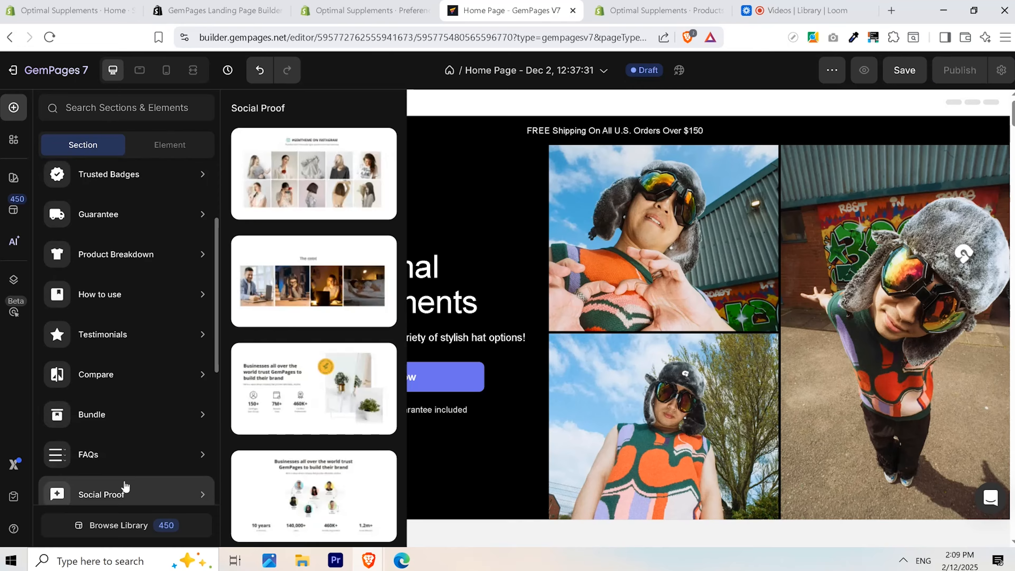
scroll(125, 486, "down", 4)
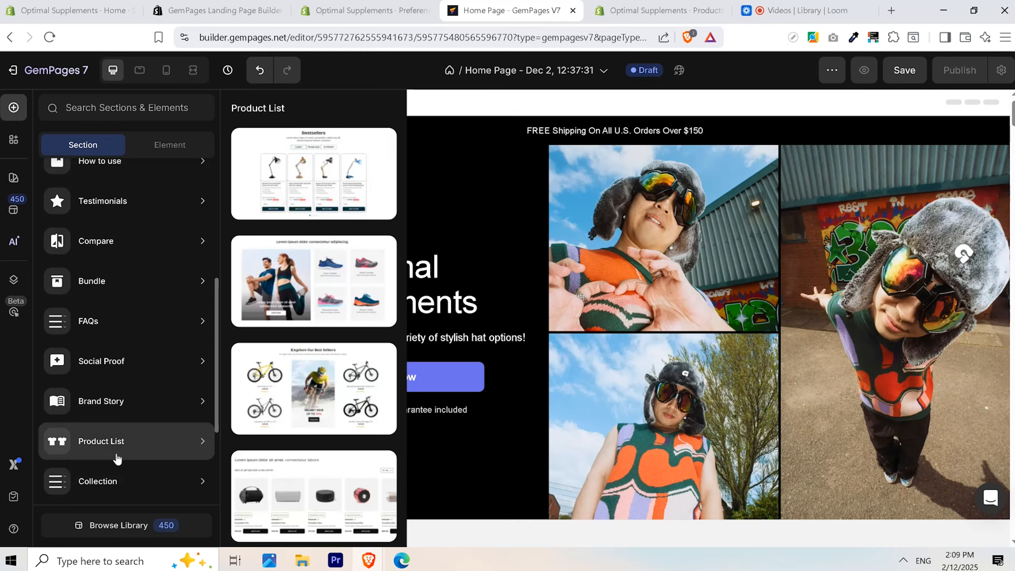
scroll(117, 455, "down", 2)
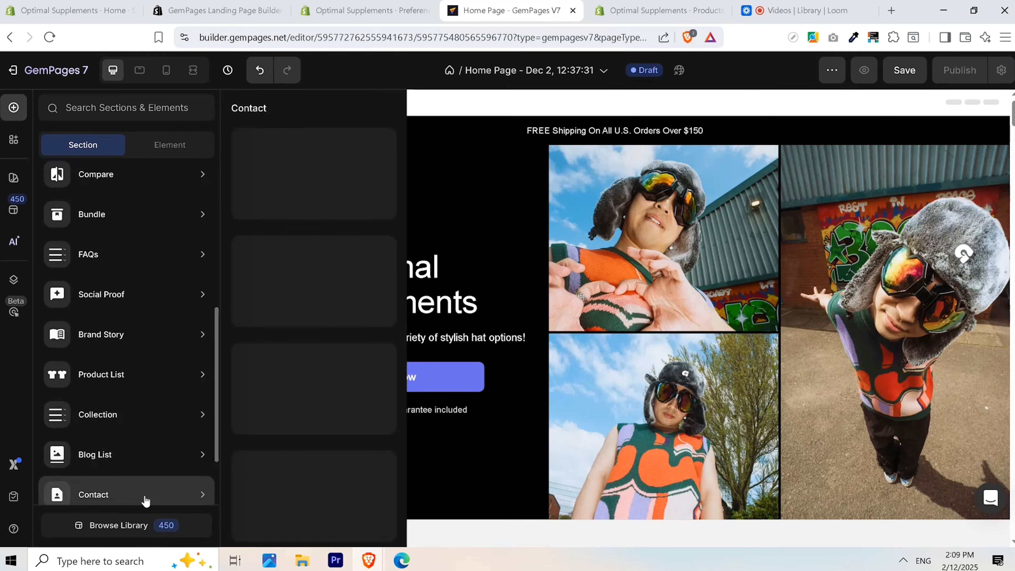
scroll(143, 501, "down", 3)
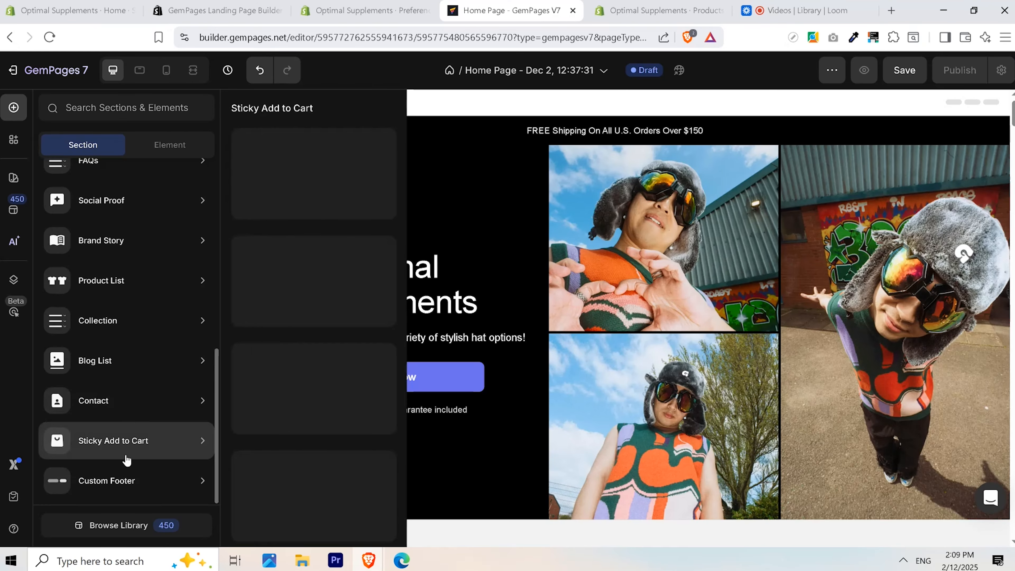
scroll(128, 440, "up", 2)
scroll(129, 488, "down", 2)
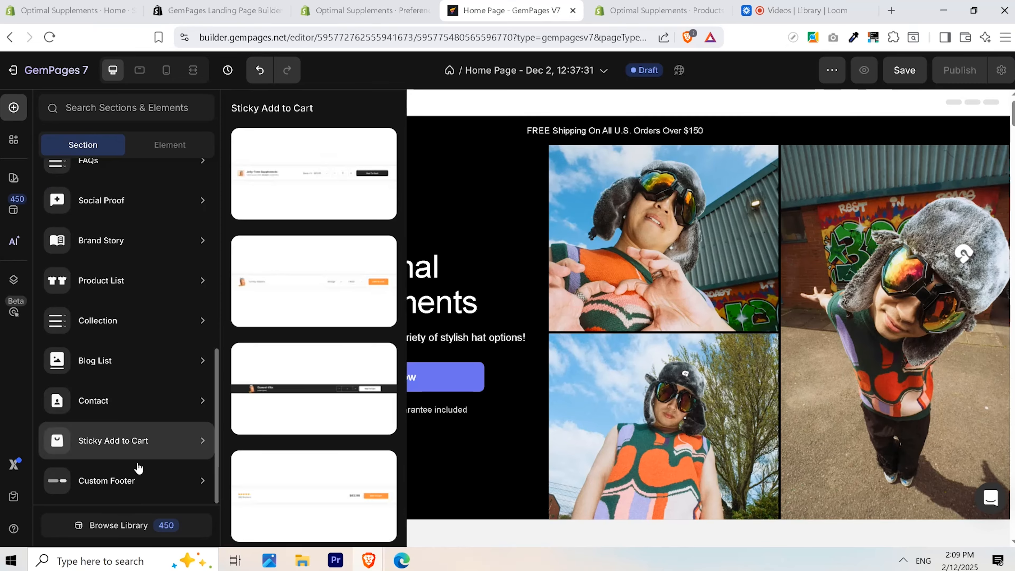
scroll(126, 380, "up", 10)
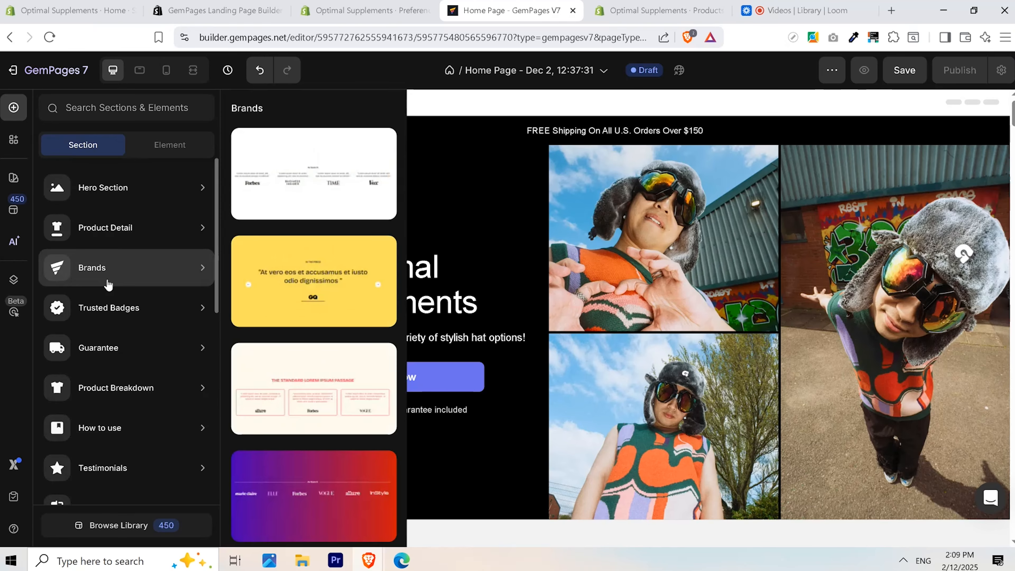
- Insert the hero template "Hero banner - Health - Drug - Style 46" at the very top of the page, above the announcement bar
mouse_move(138, 181)
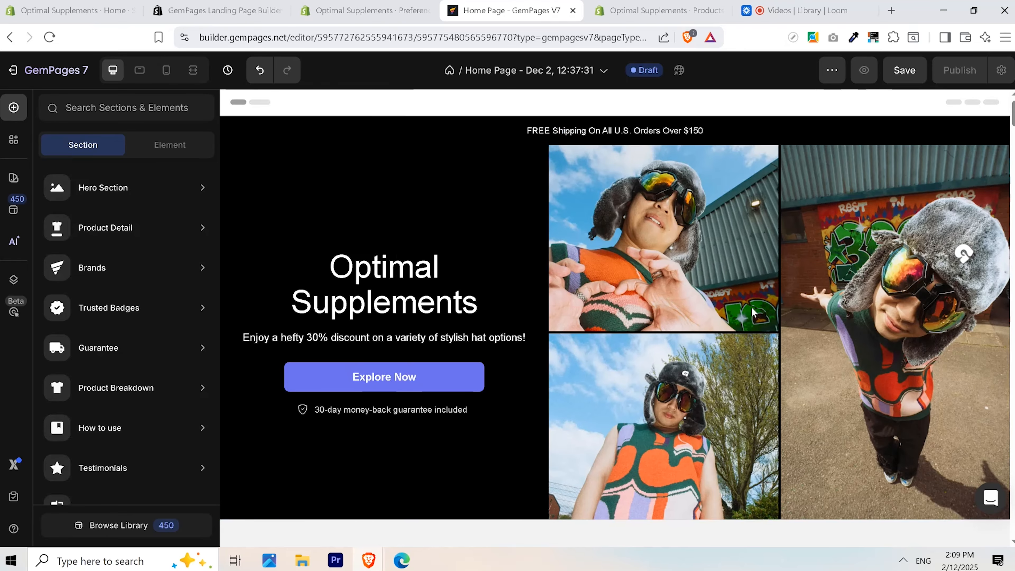
scroll(330, 305, "down", 15)
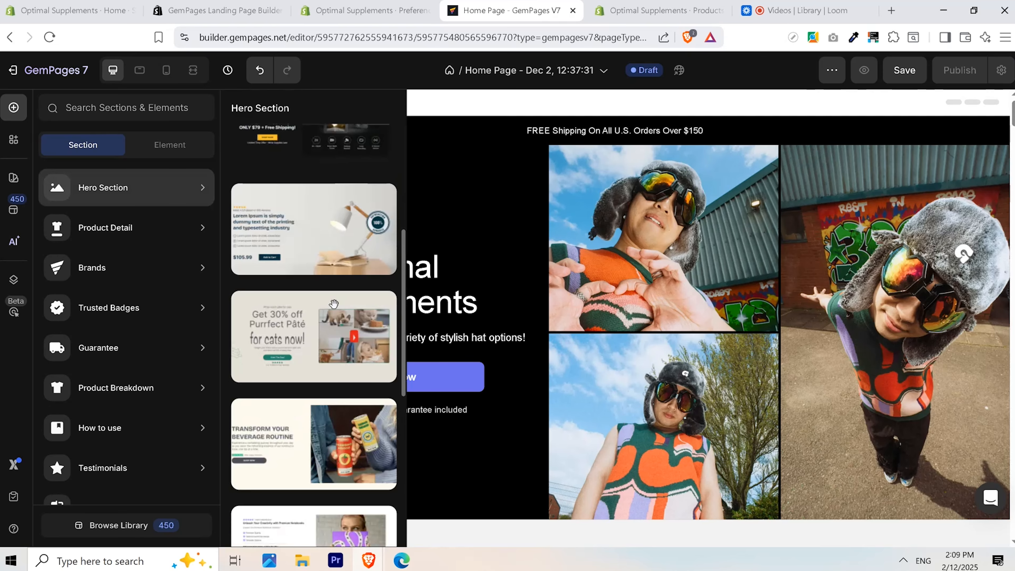
scroll(329, 305, "down", 10)
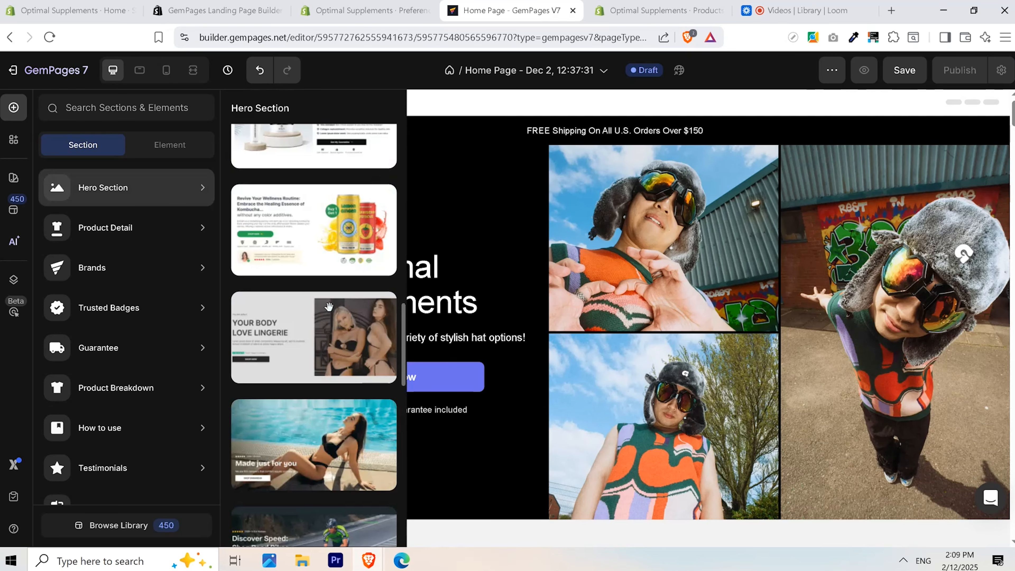
scroll(329, 306, "down", 10)
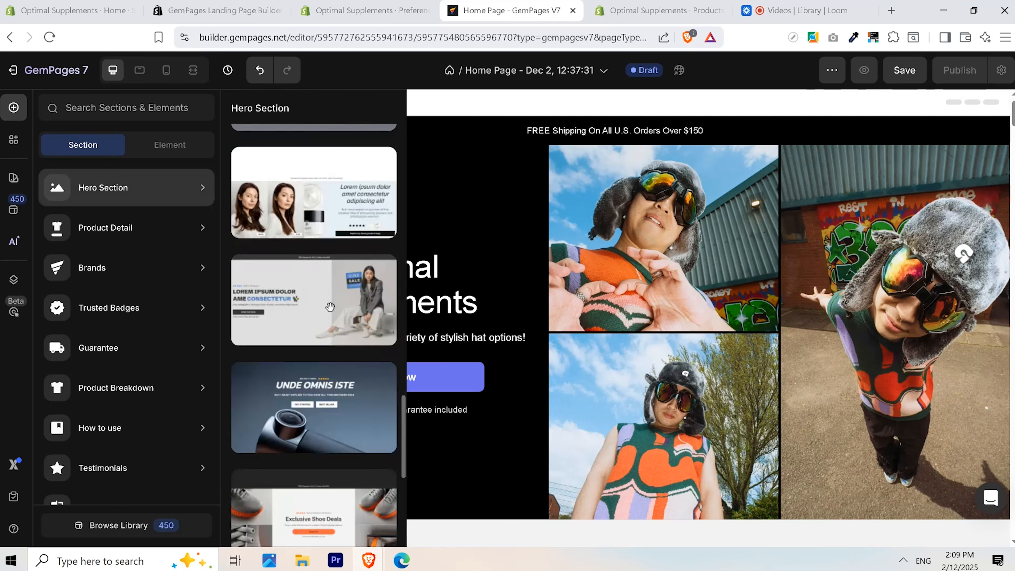
scroll(331, 311, "down", 10)
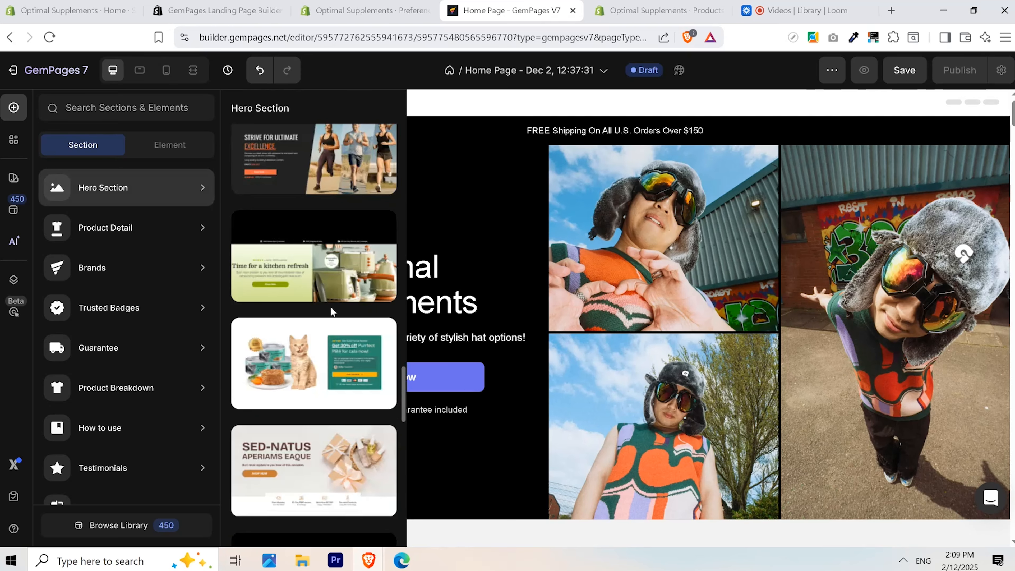
scroll(331, 312, "down", 5)
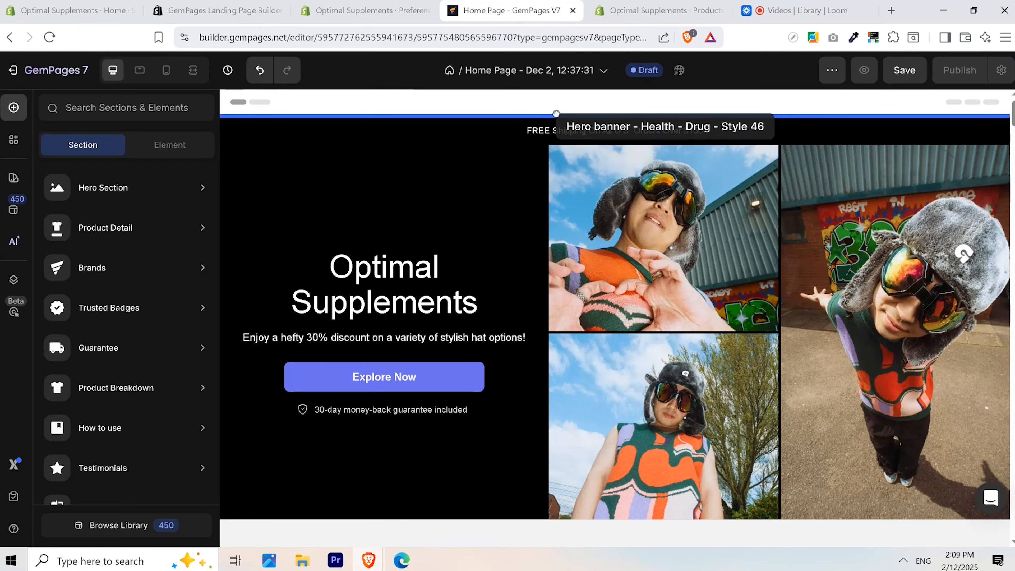
left_click_drag(556, 114, 555, 115)
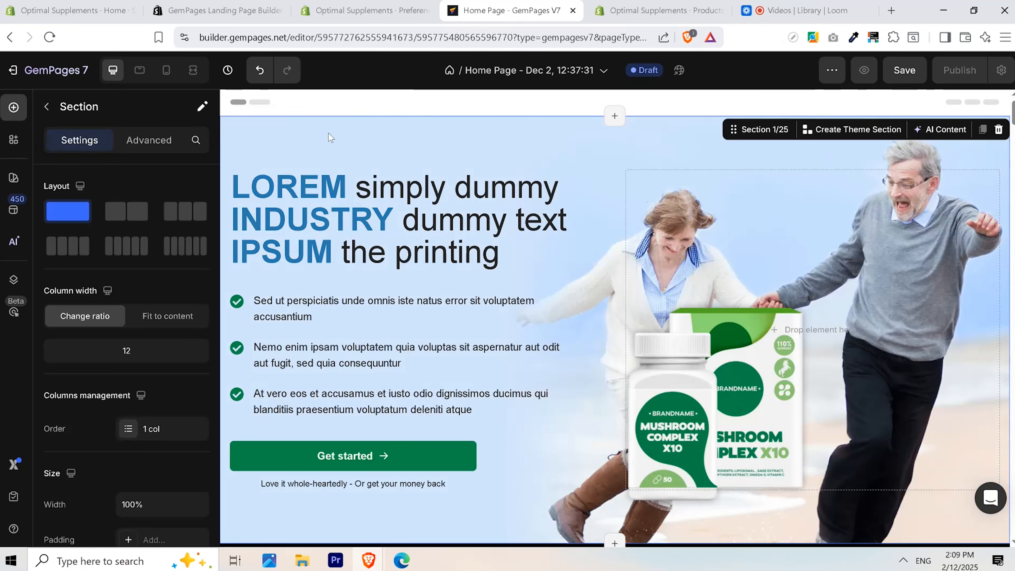
- Inspect the health hero banner's heading and its placement above the existing hero, and delete the banner
left_click(453, 213)
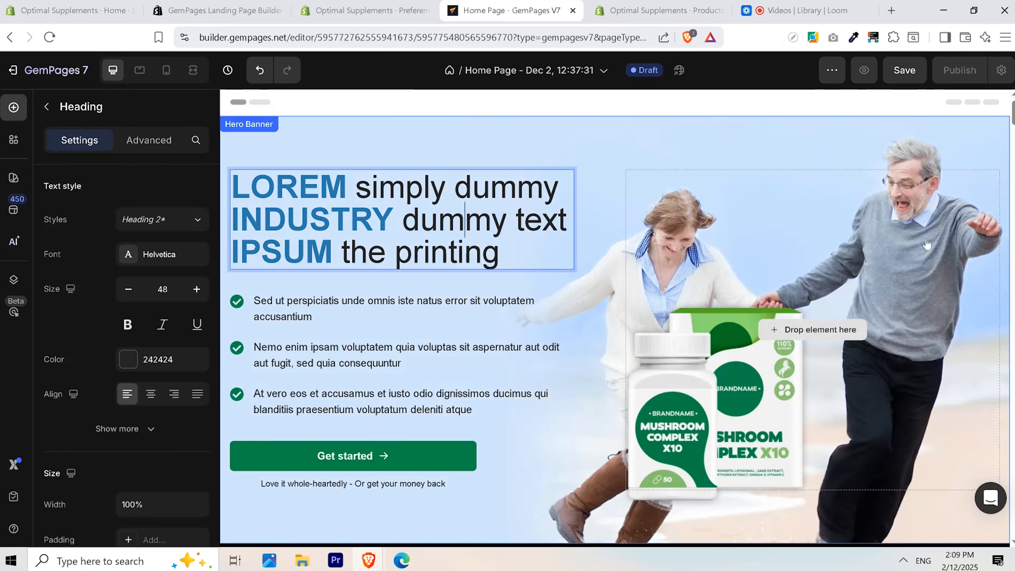
scroll(923, 243, "down", 8)
scroll(922, 241, "up", 7)
right_click(830, 217)
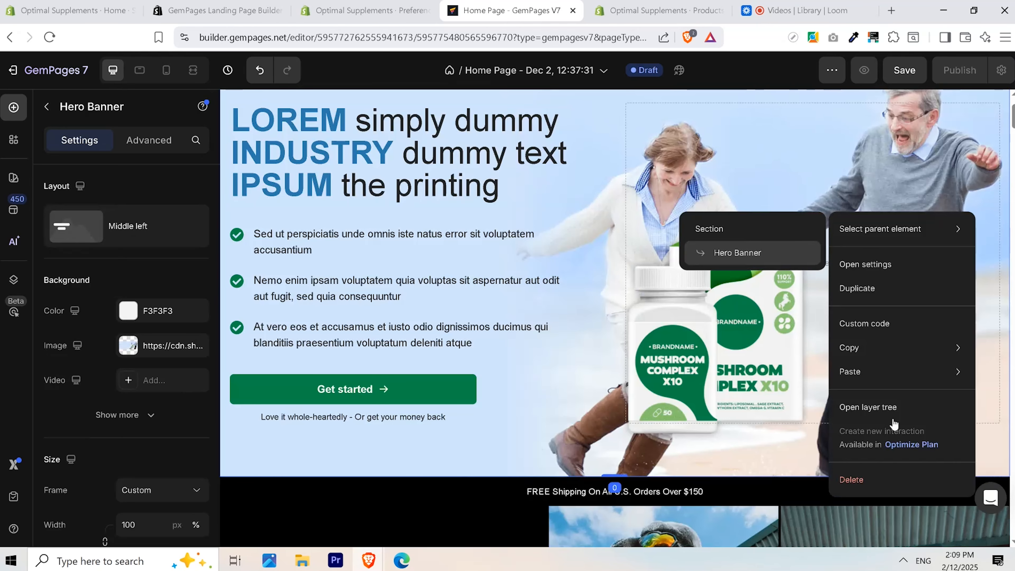
left_click(863, 478)
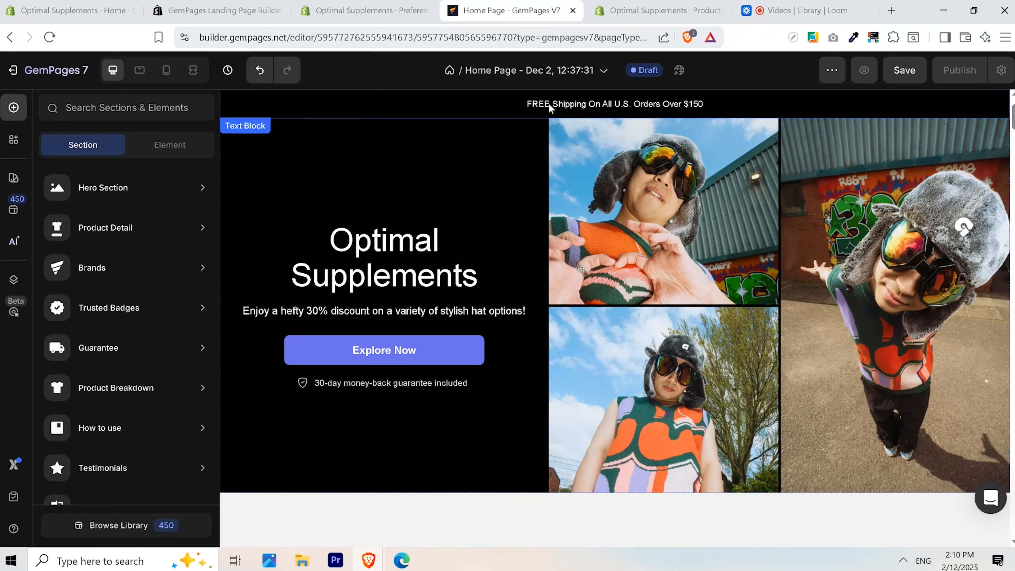
- Save the home page
key("ctrl+s")
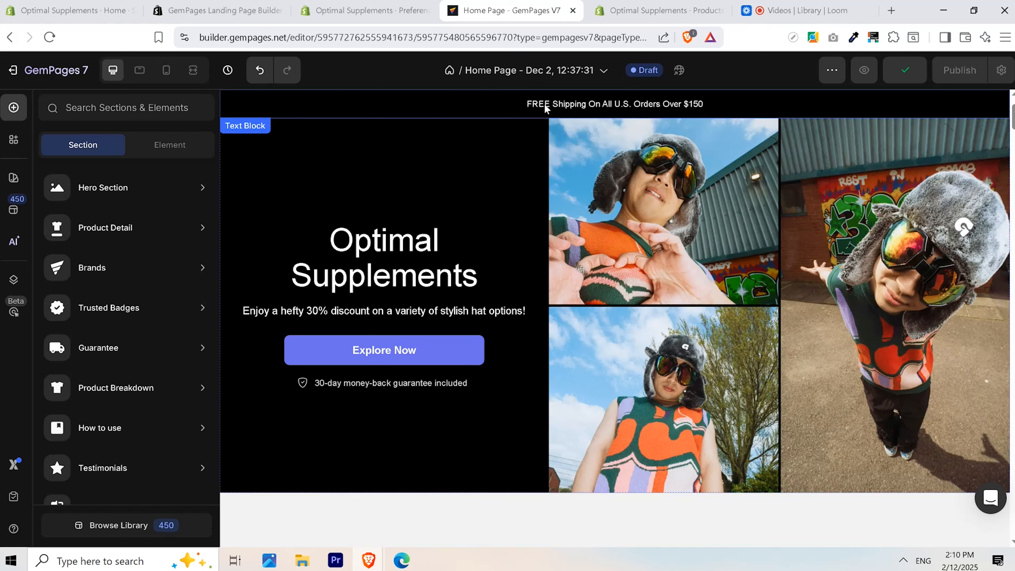